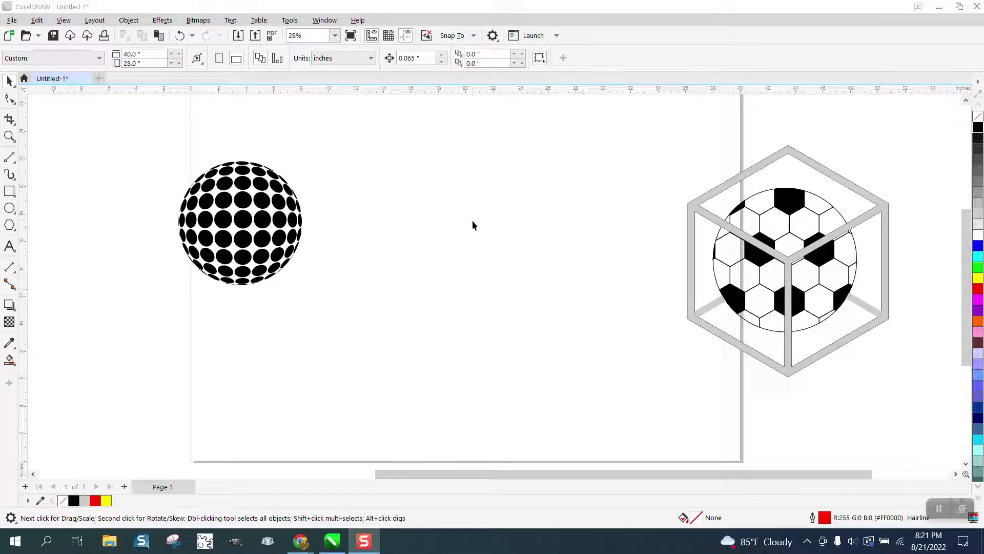
- Draw a six-sided polygon between the dotted sphere and the example cube, zooming in around it
left_click(9, 135)
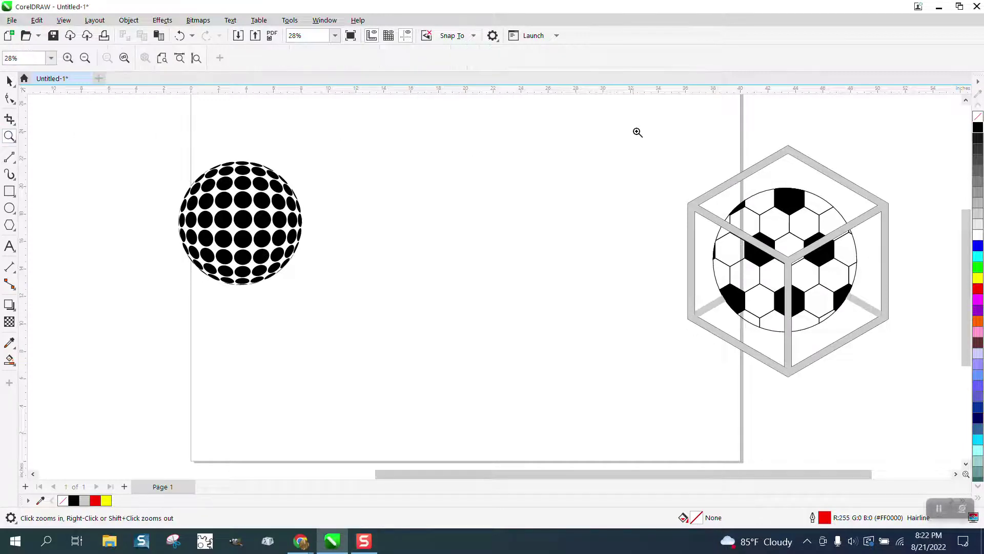
left_click_drag(645, 132, 929, 403)
scroll(500, 308, "down", 2)
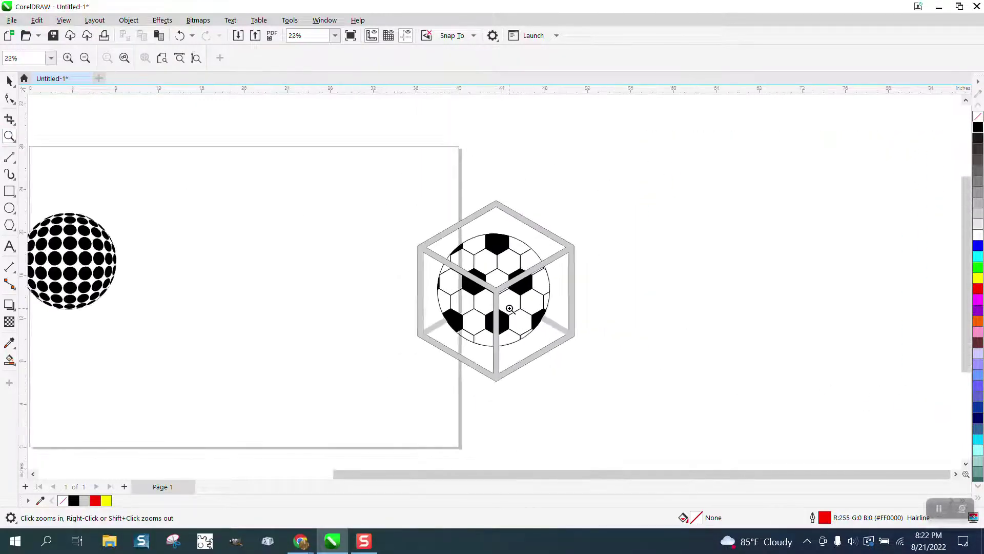
scroll(495, 304, "down", 2)
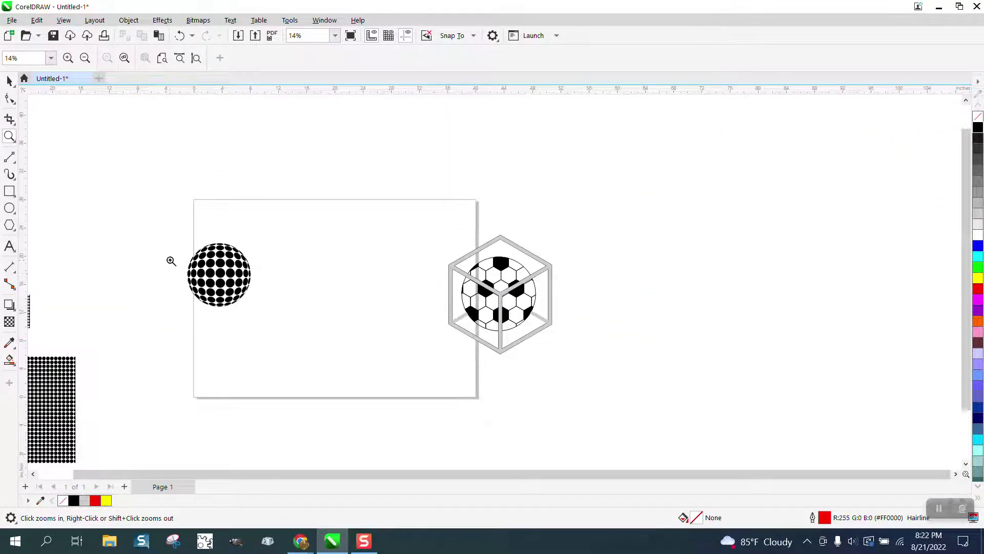
left_click(16, 229)
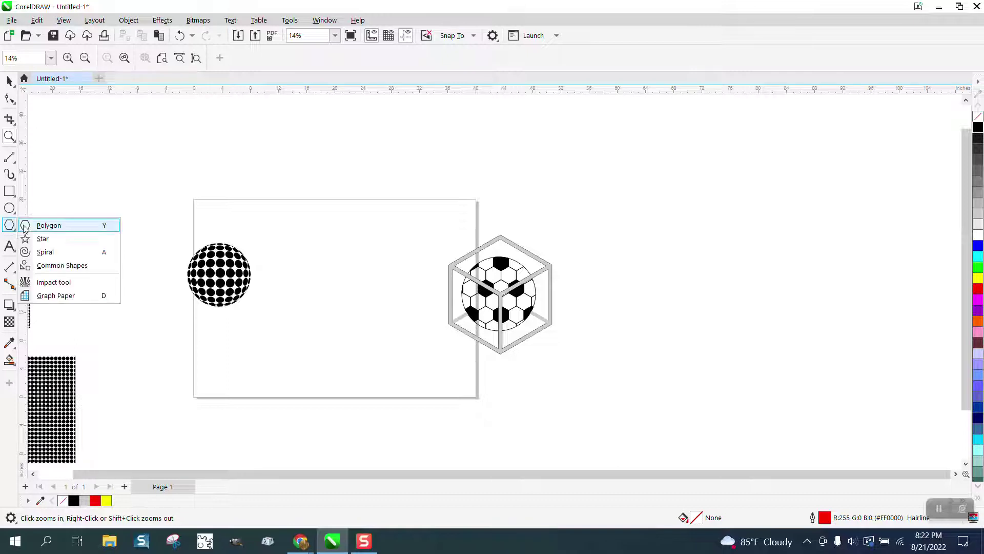
left_click_drag(375, 228, 325, 343)
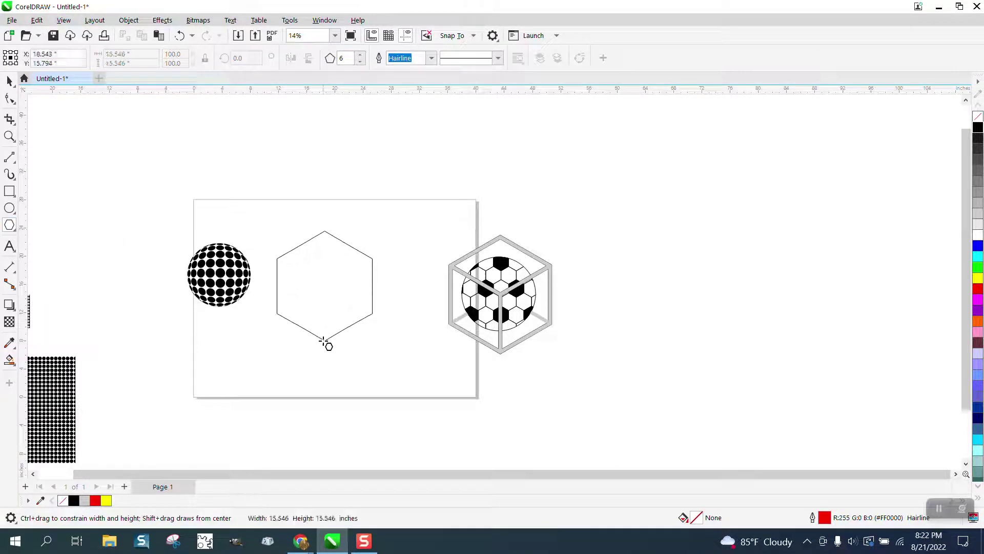
left_click(10, 82)
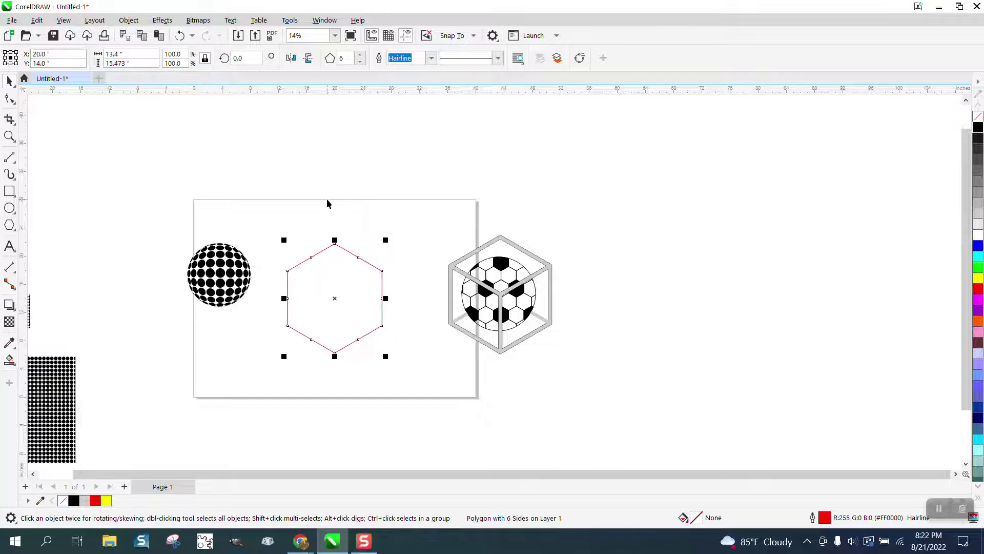
left_click(9, 135)
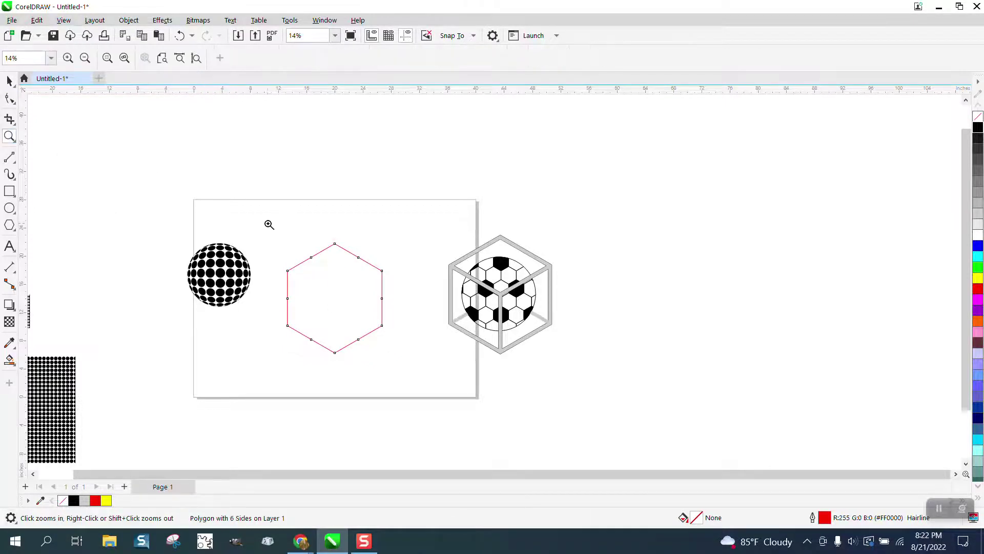
left_click_drag(269, 225, 546, 407)
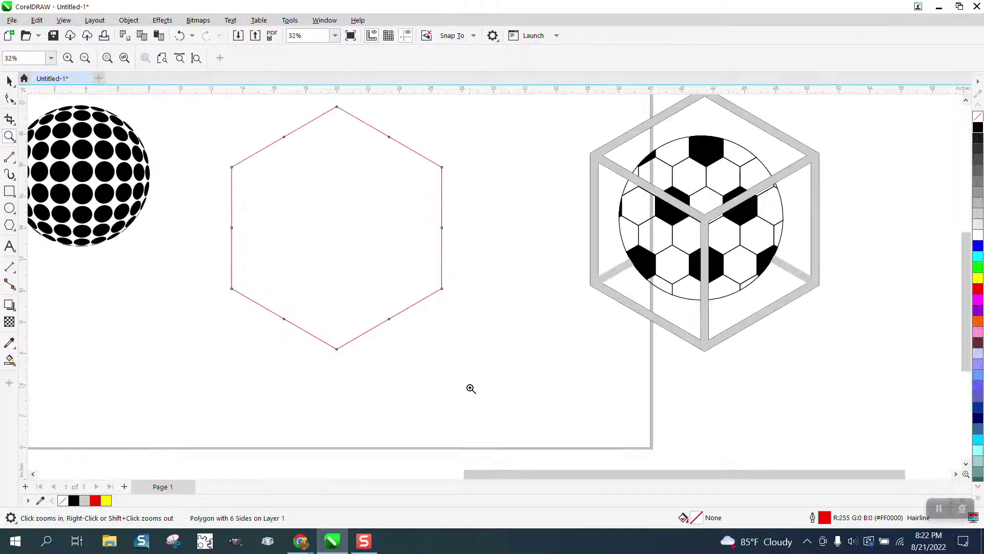
- Draw 2-point lines from the hexagon centre to its left, right and bottom corners, then select everything
left_click(9, 157)
left_click(73, 176)
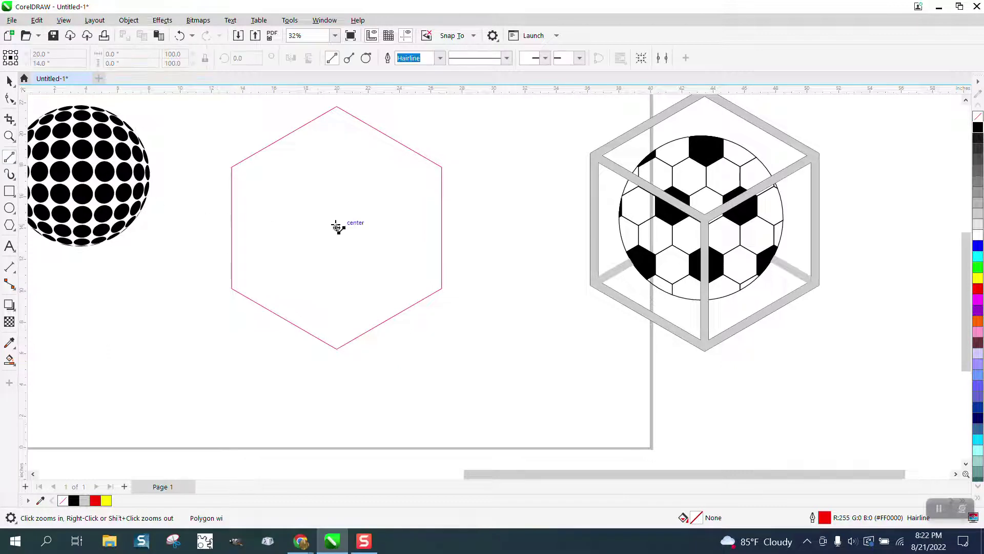
left_click_drag(336, 226, 233, 169)
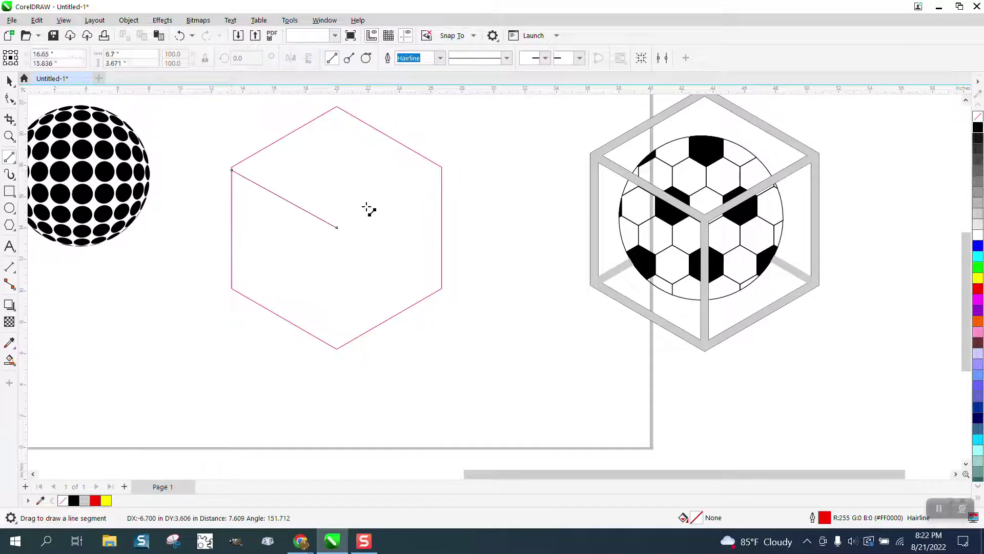
left_click_drag(337, 227, 442, 167)
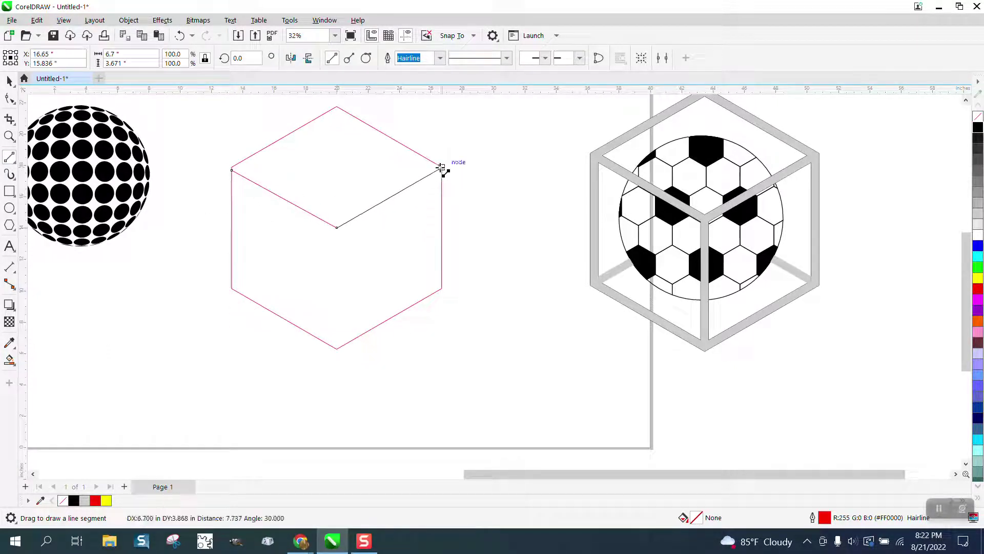
left_click_drag(336, 347, 336, 227)
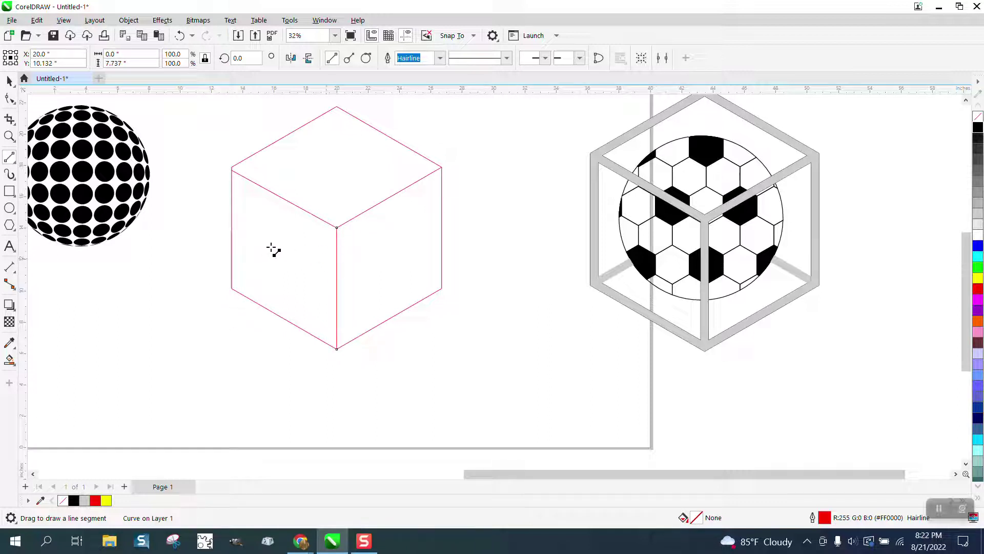
left_click(9, 80)
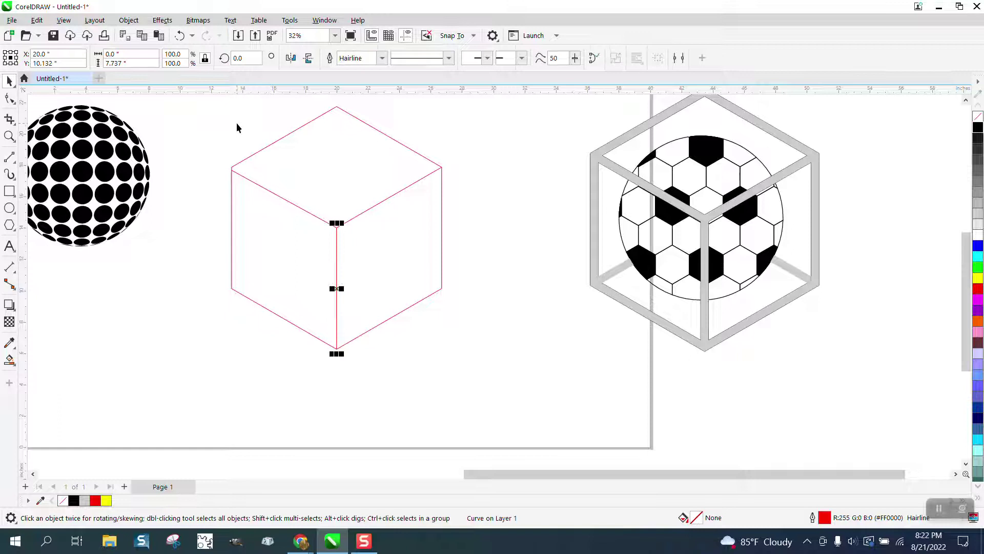
left_click_drag(213, 104, 531, 369)
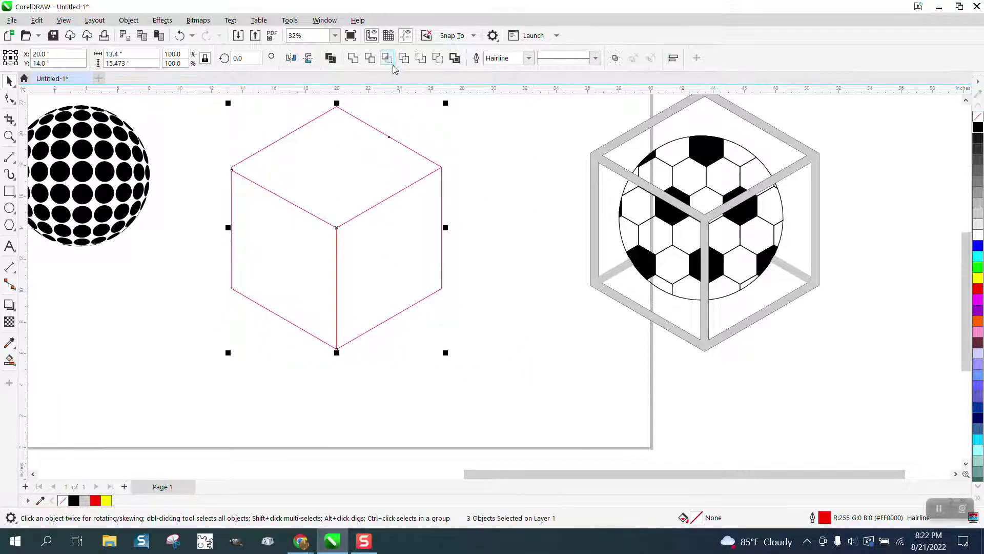
- Thicken the cube lines to 24 pt and convert the outlines to objects
left_click(529, 59)
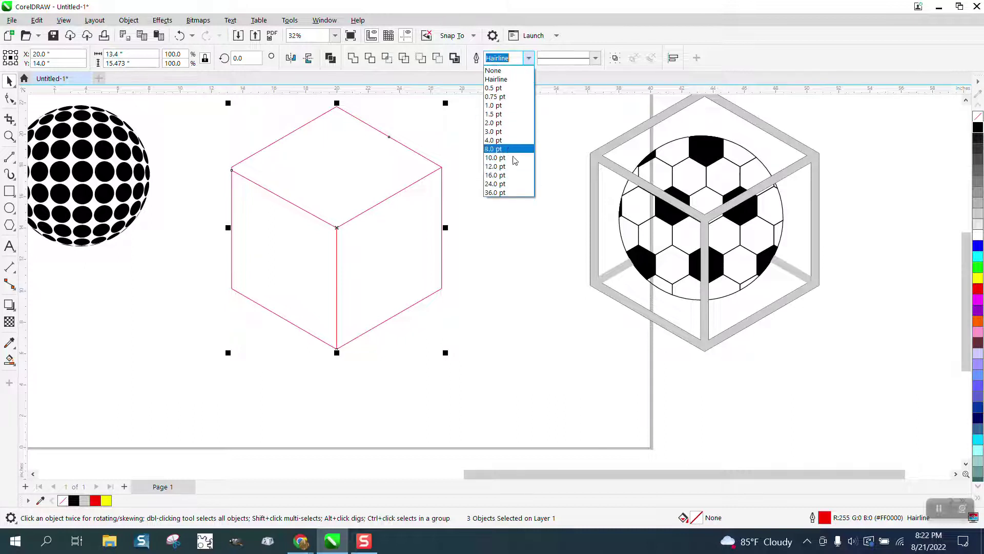
left_click(497, 187)
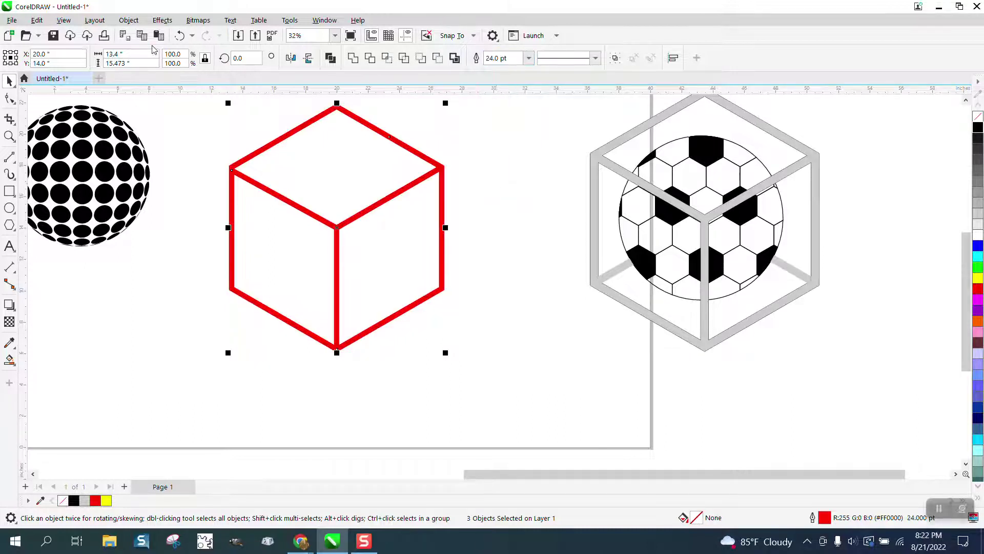
left_click(128, 20)
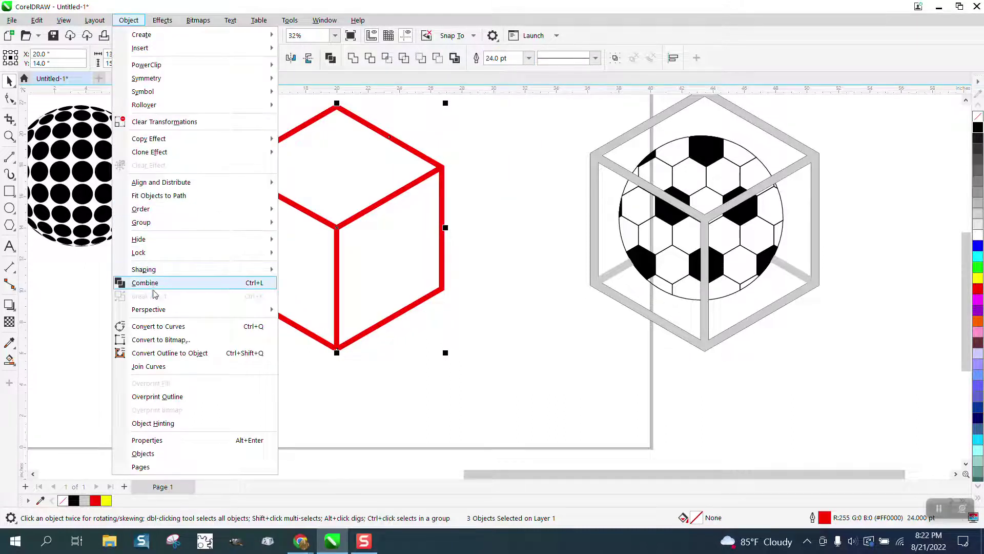
left_click(169, 352)
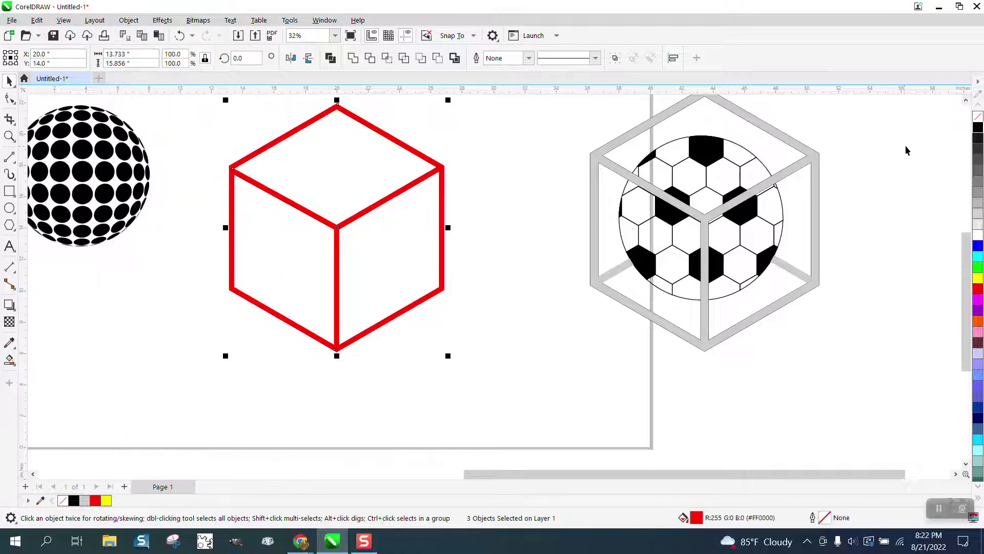
- Give the cube frame no fill and a black outline, then combine its parts into one curve
left_click(978, 116)
right_click(977, 128)
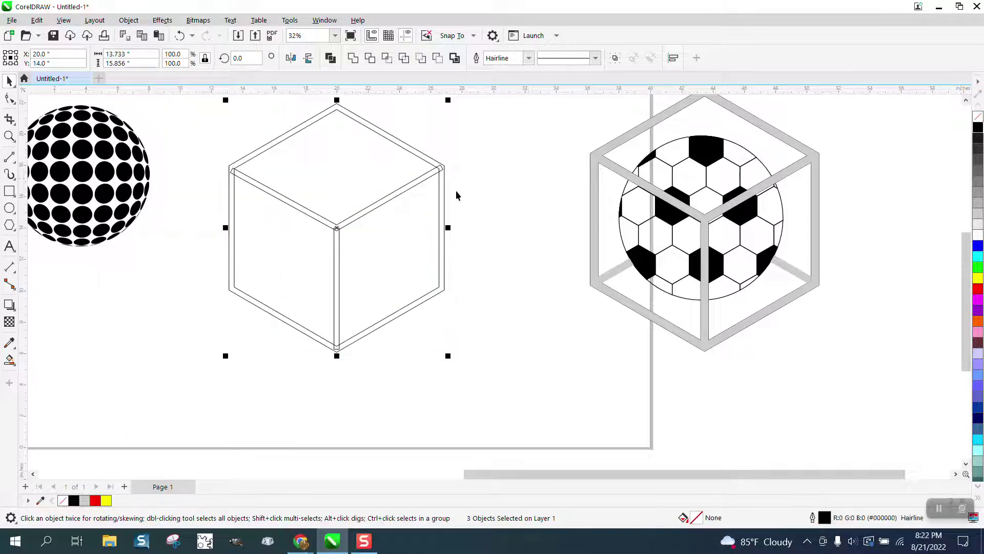
scroll(219, 130, "down", 1)
left_click_drag(204, 100, 463, 327)
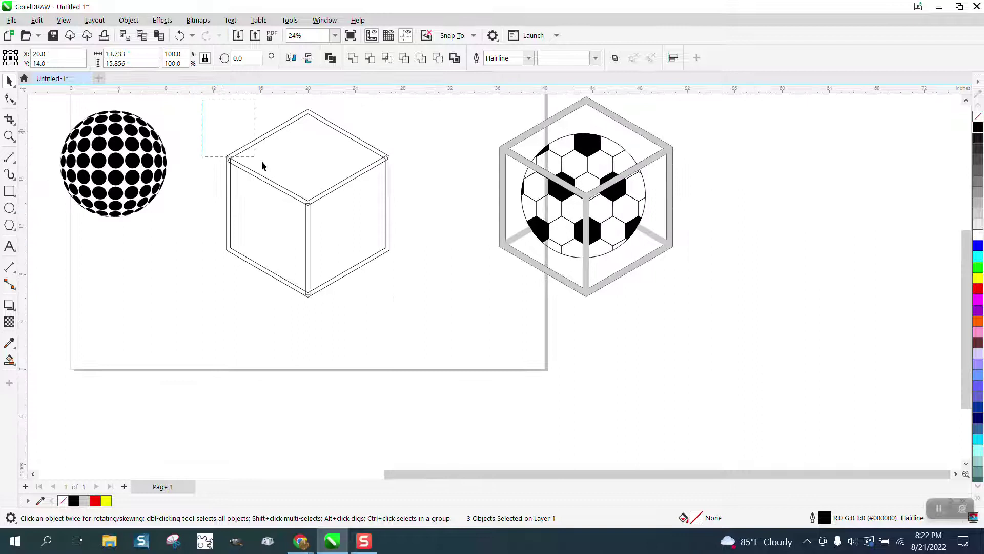
left_click(353, 58)
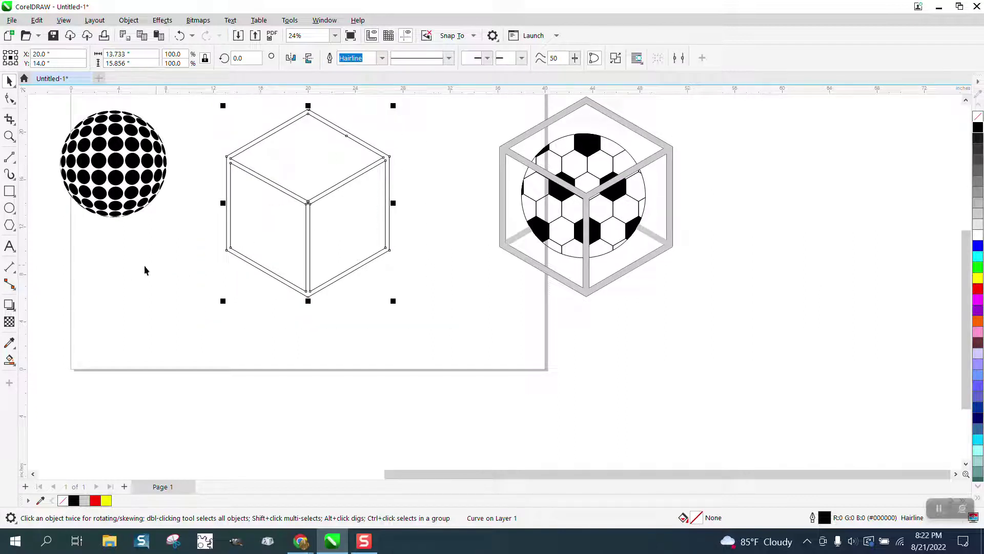
- Draw two lines from the cube's lower-left and lower-right corners to the centre, and select them
left_click(10, 158)
left_click(62, 178)
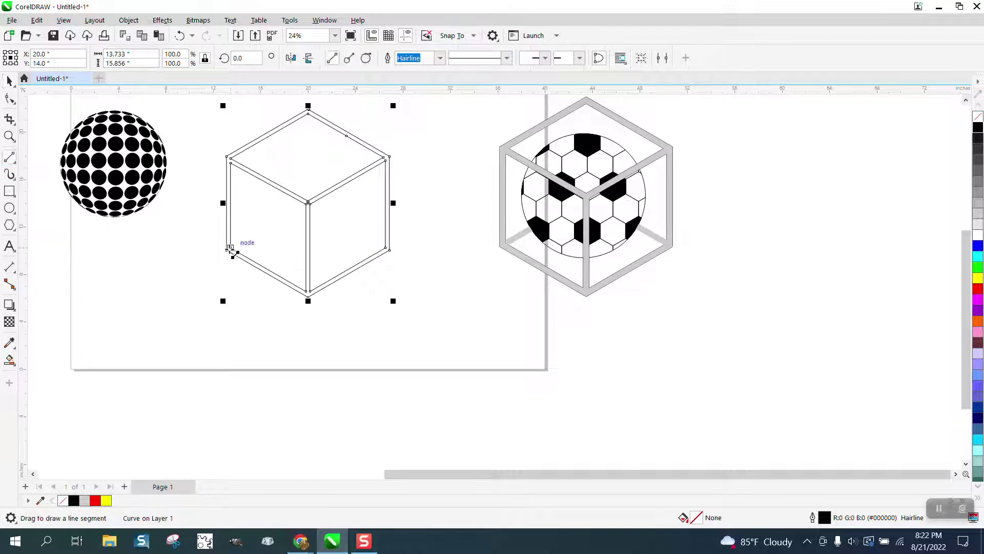
mouse_move(228, 249)
left_mouse_down()
mouse_move(311, 212)
mouse_move(310, 201)
left_mouse_up()
left_click_drag(389, 250, 309, 202)
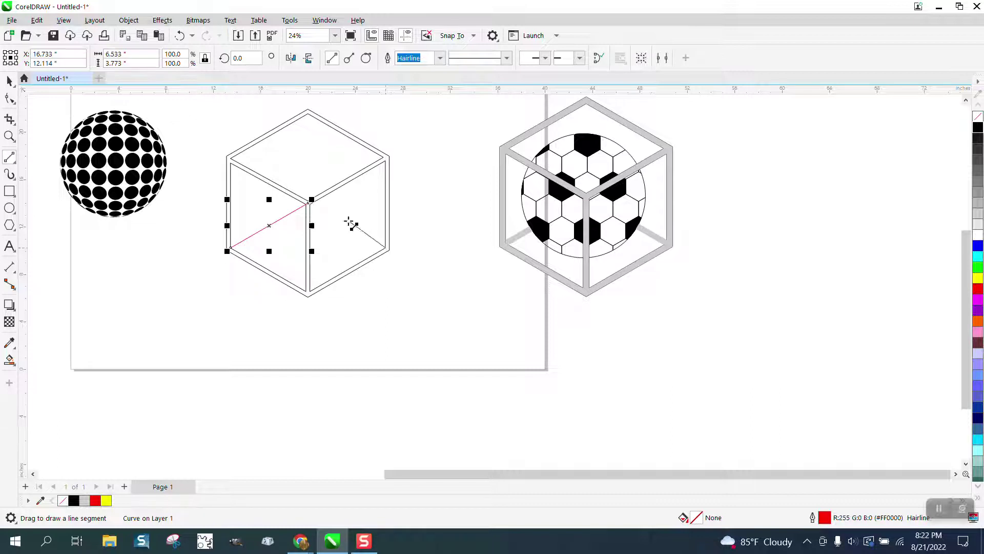
left_click(9, 81)
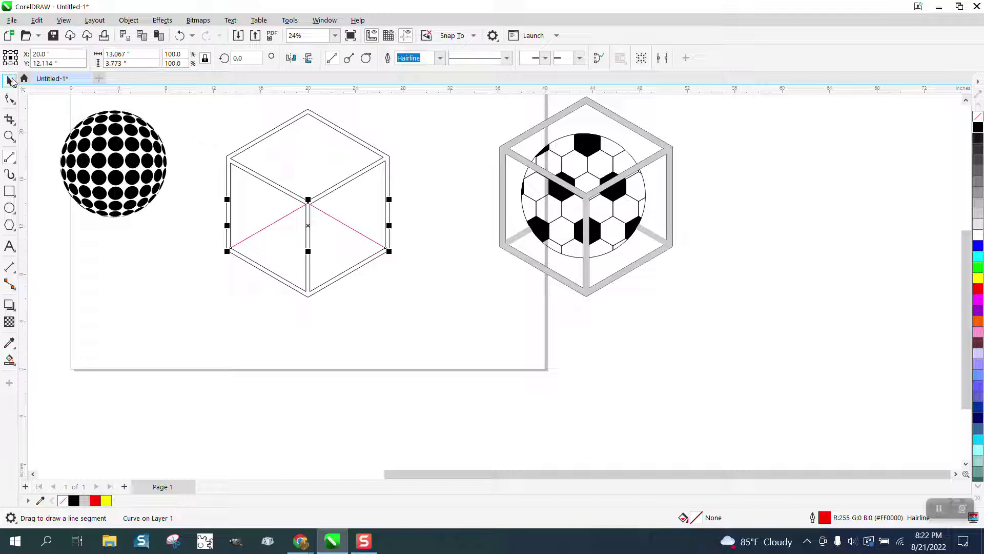
left_click(206, 143)
left_click(282, 219)
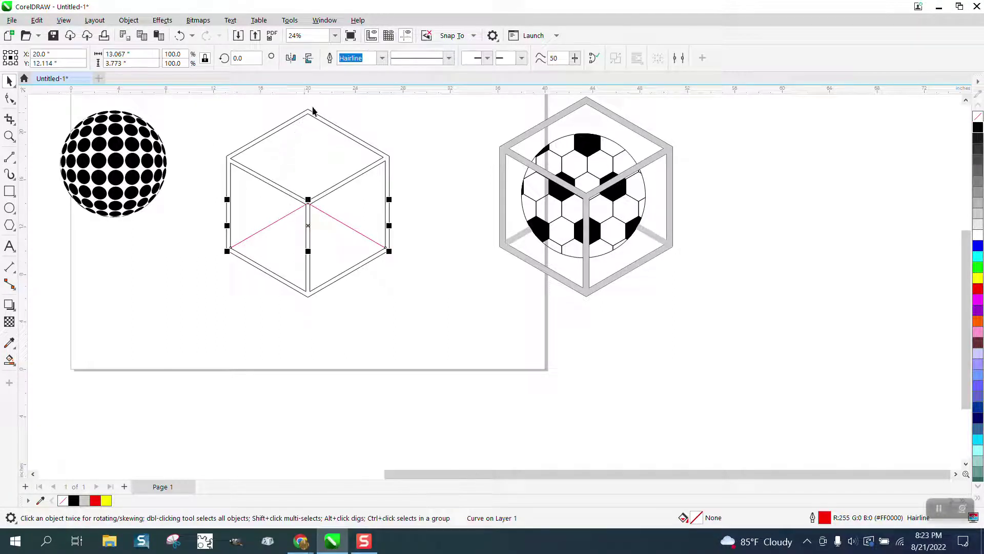
- Make the V-shaped line 24 pt, convert it to an object, and give it no fill and a black outline
left_click(382, 58)
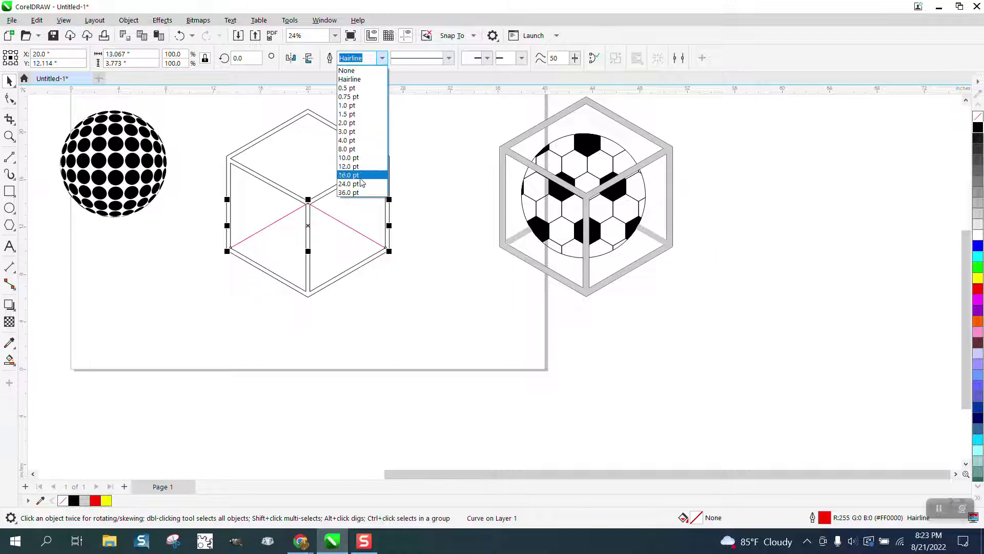
left_click(355, 183)
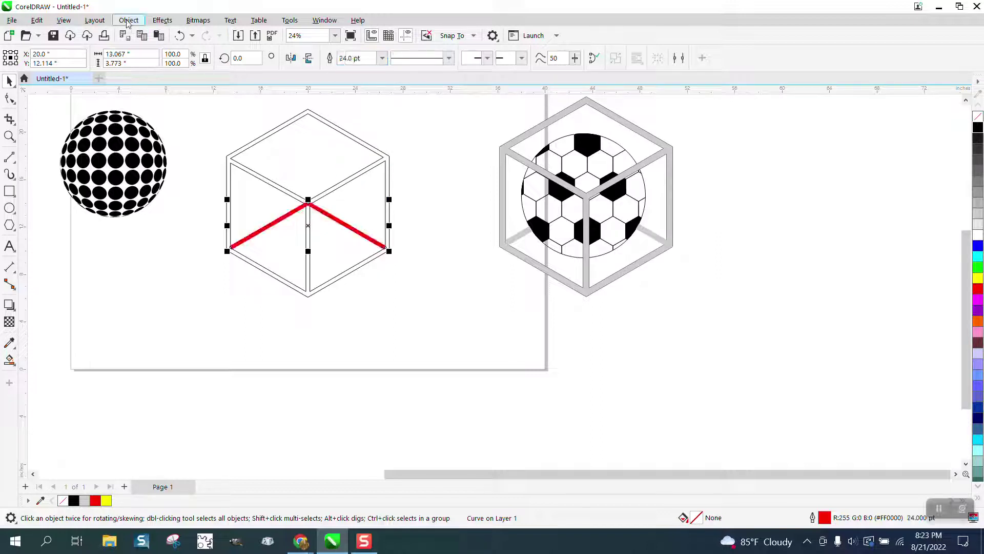
left_click(128, 24)
mouse_move(140, 209)
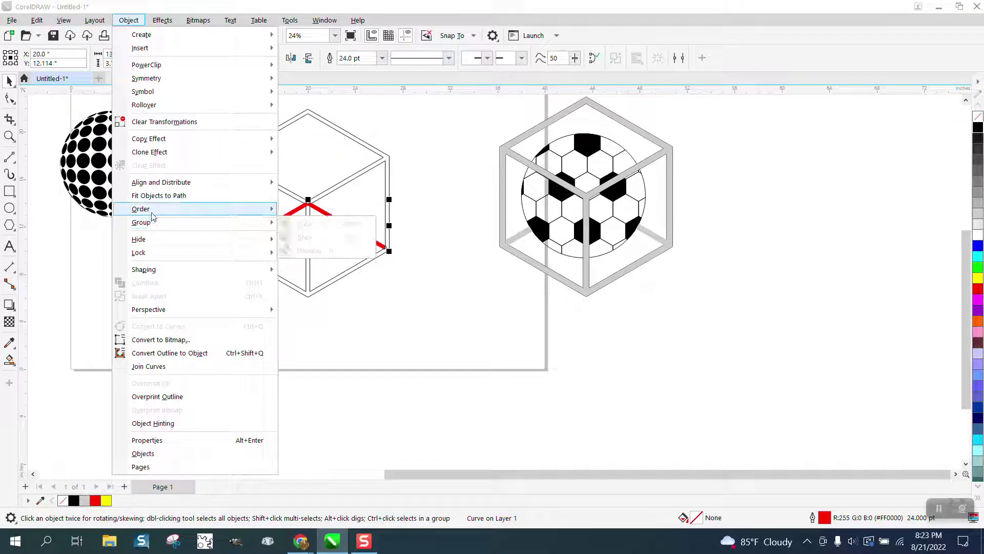
left_click(177, 353)
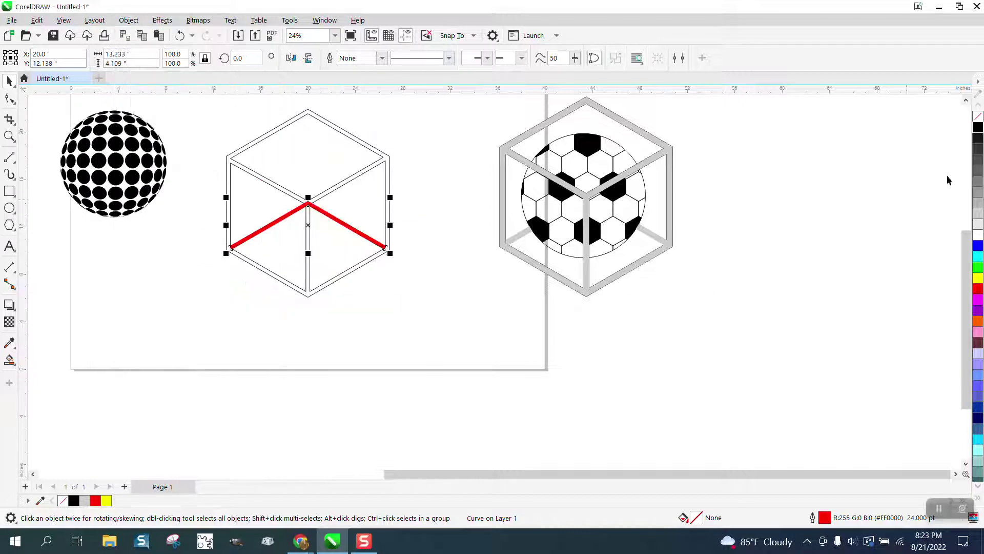
left_click(977, 116)
right_click(977, 127)
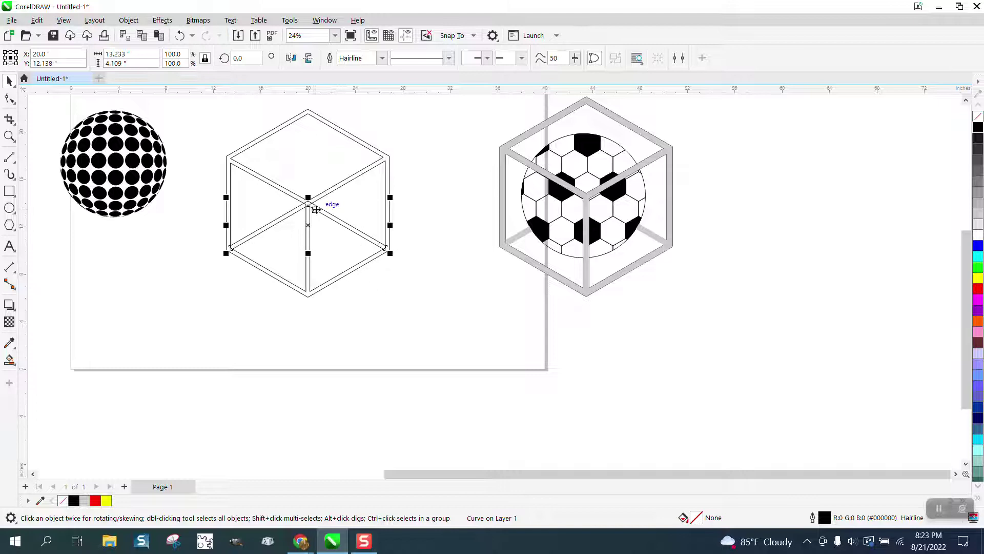
- Nudge the dotted sphere down and right, then draw a circle below it
left_click(125, 159)
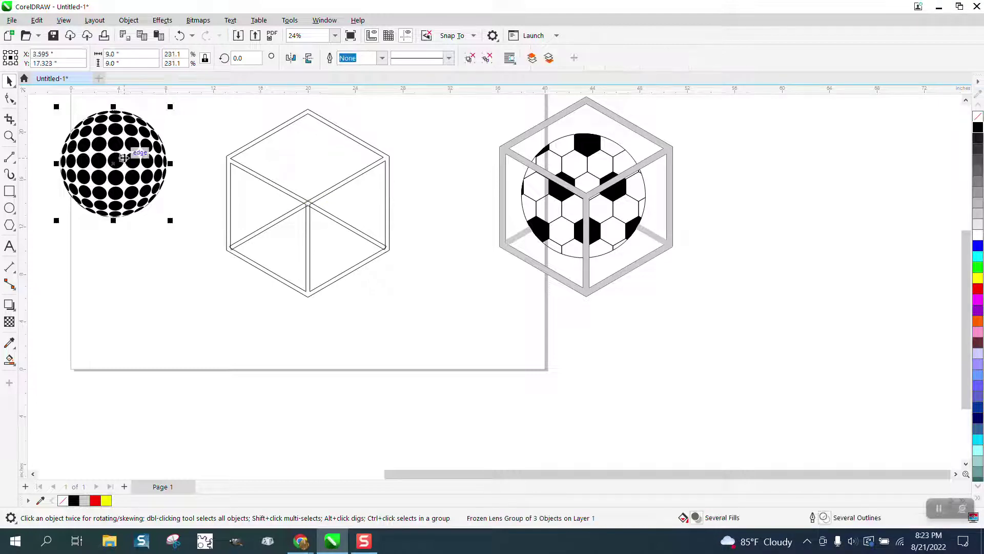
mouse_move(123, 156)
left_mouse_down()
mouse_move(320, 182)
mouse_move(138, 189)
left_mouse_up()
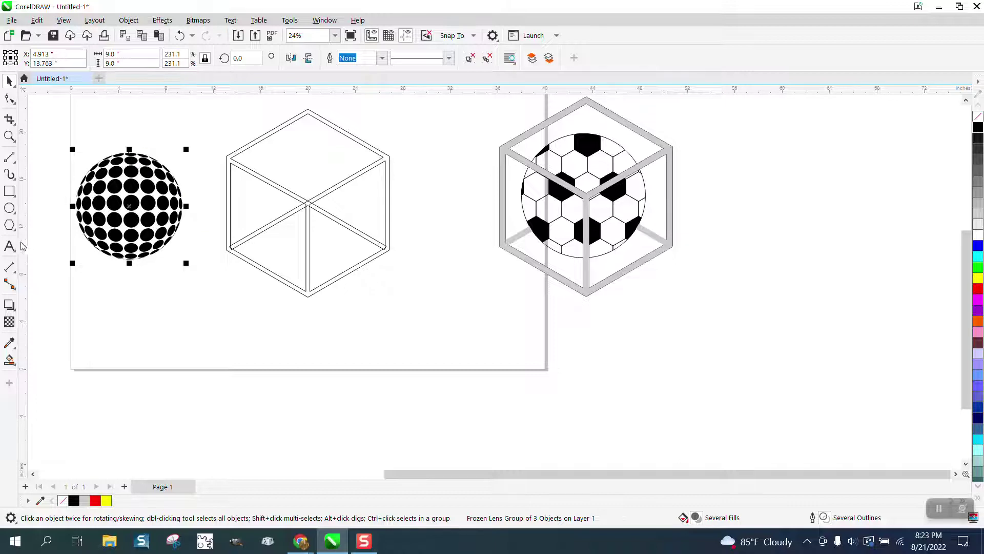
left_click(9, 209)
left_click_drag(241, 289, 117, 410)
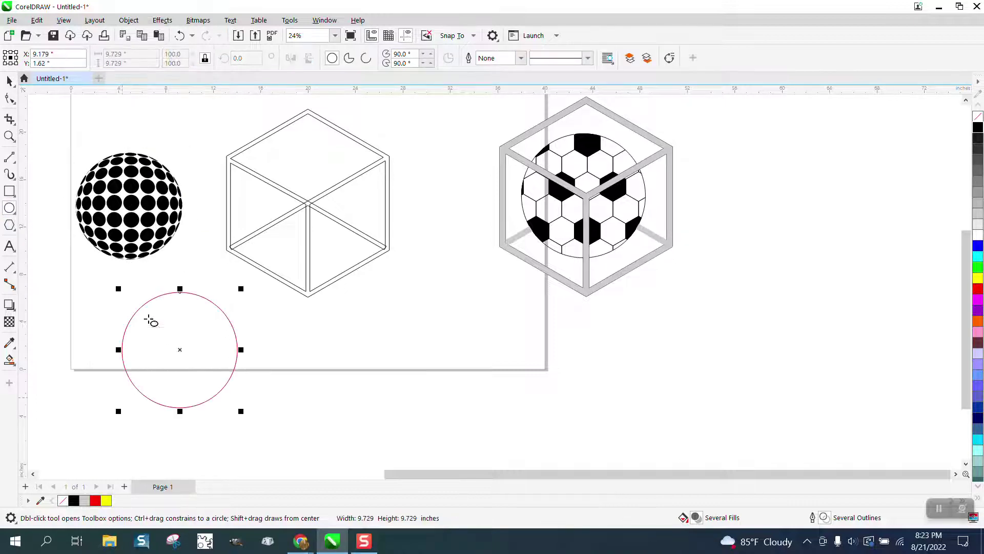
- Set the circle's width to 9 inches and centre it on the page with P
double_click(115, 54)
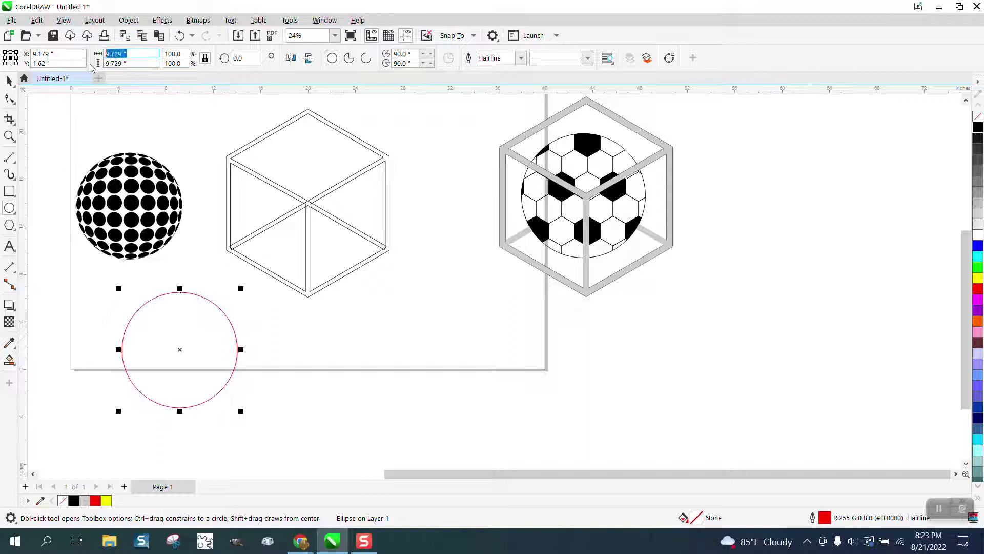
type("9")
key("Return")
key("p")
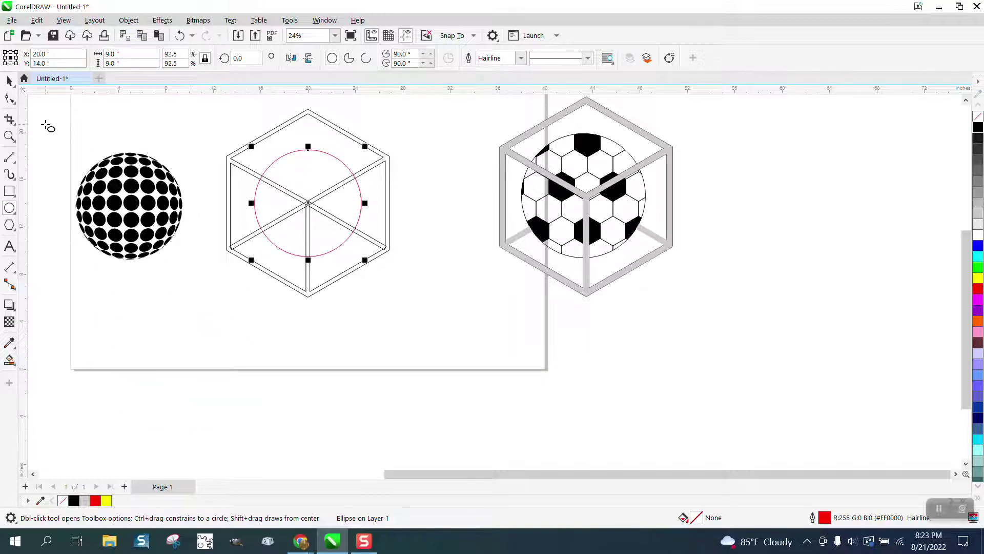
left_click(16, 127)
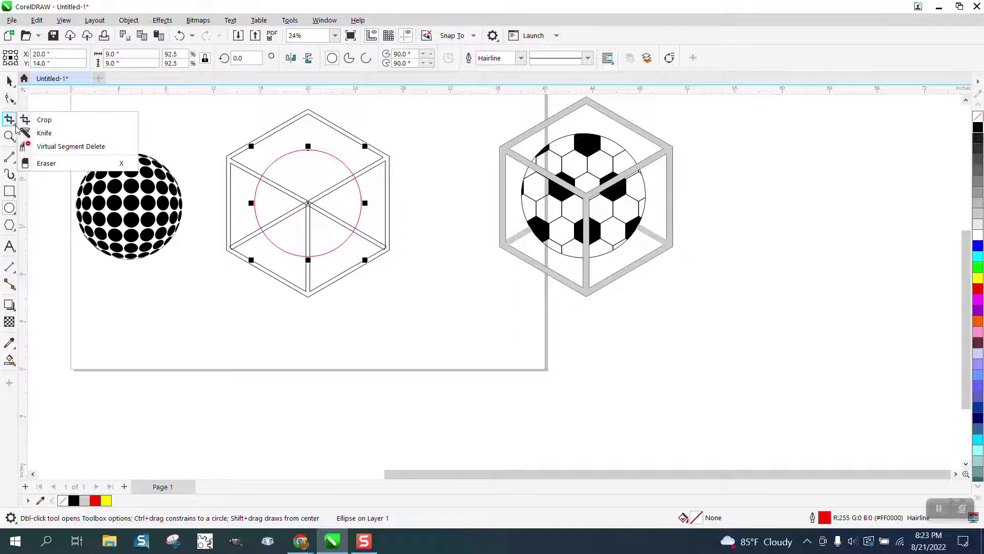
left_click(70, 146)
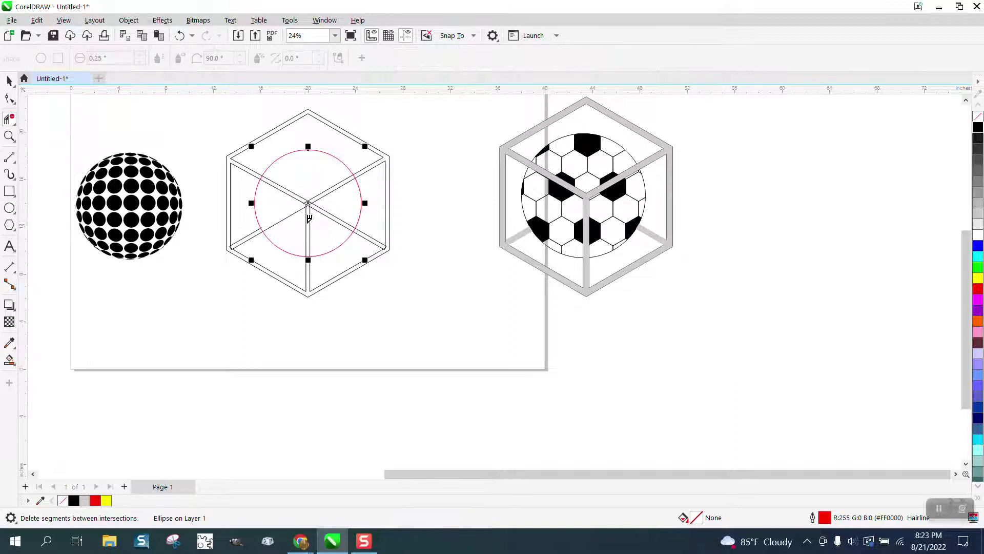
- Delete the cube's diagonal line inside the circle and the leftover segment at the centre
left_click(339, 222)
left_click(9, 136)
left_click_drag(292, 198, 381, 246)
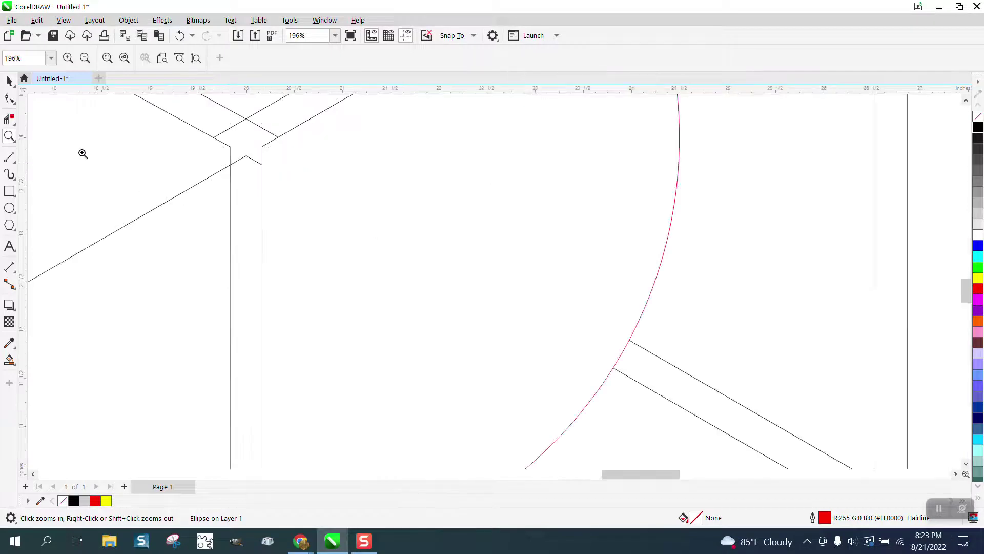
left_click(10, 118)
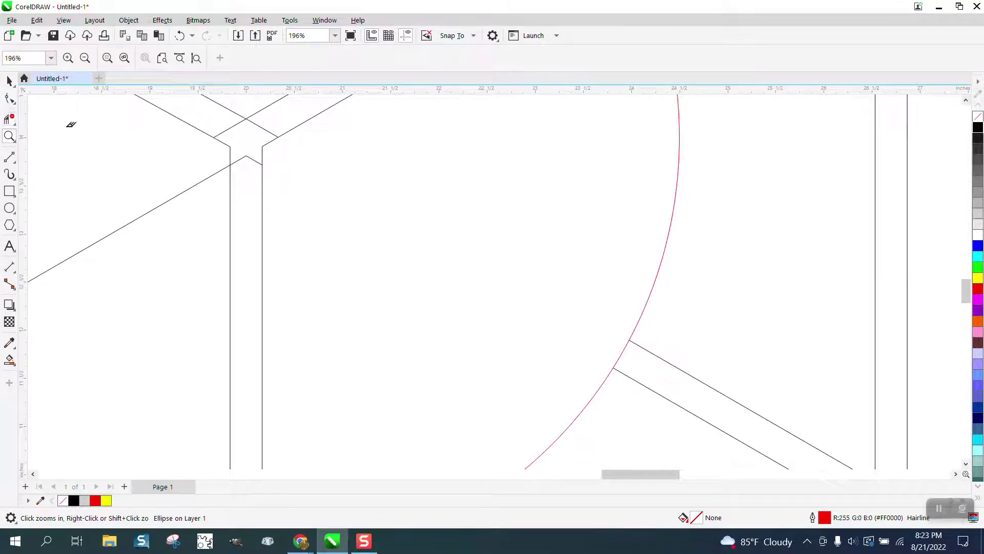
left_click(232, 128)
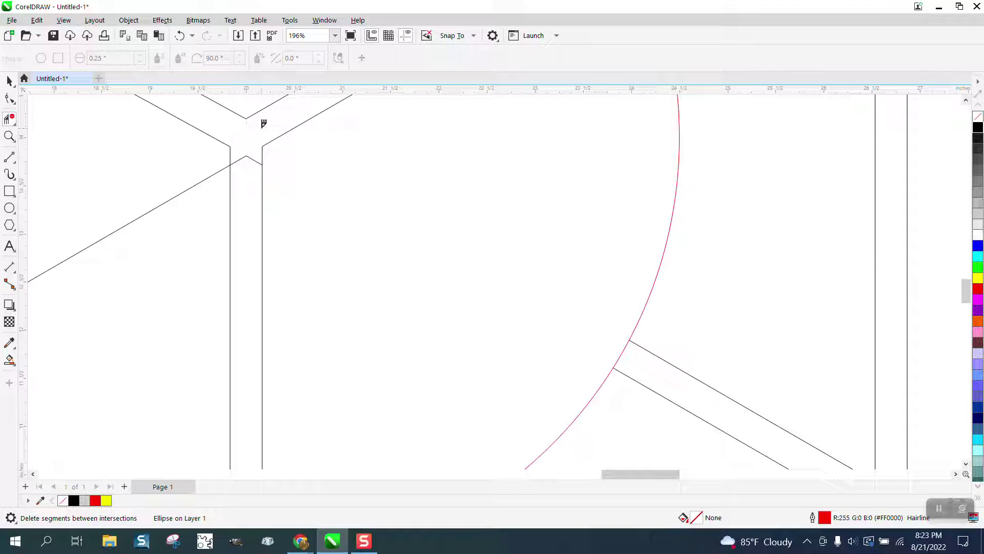
scroll(249, 168, "down", 2)
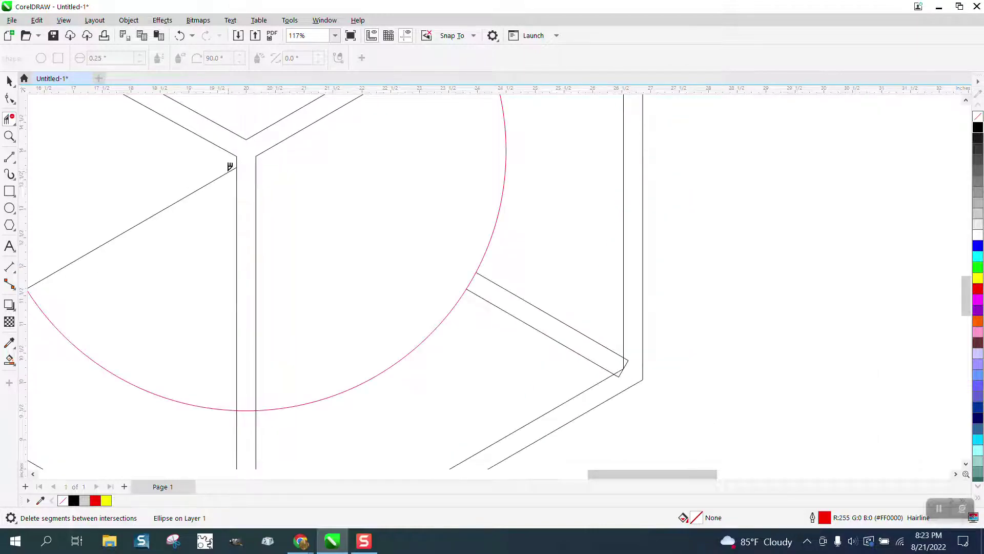
scroll(239, 170, "down", 1)
scroll(254, 176, "down", 1)
scroll(322, 237, "down", 2)
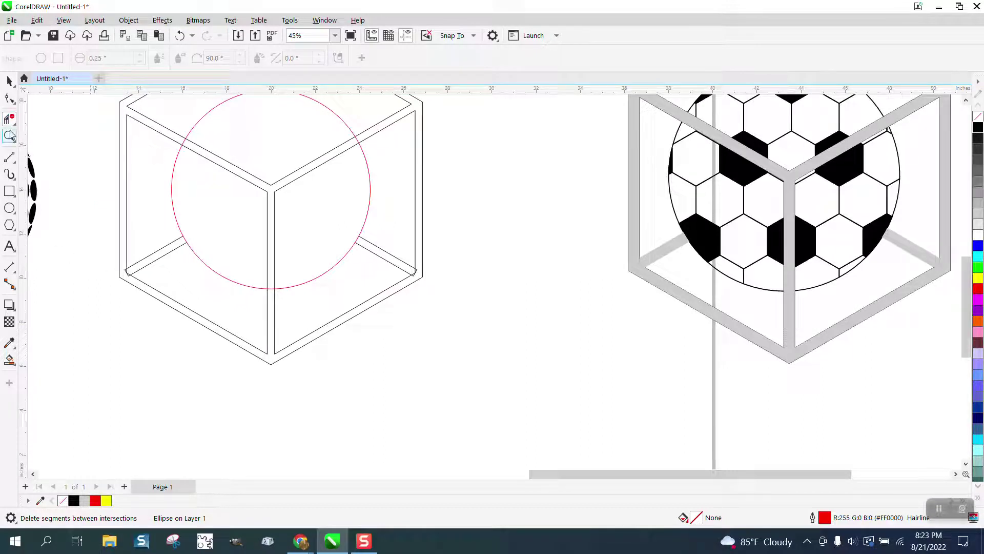
- Zoom to the cube's lower corner and delete its overlapping segments
left_click(9, 136)
left_click_drag(182, 303, 181, 303)
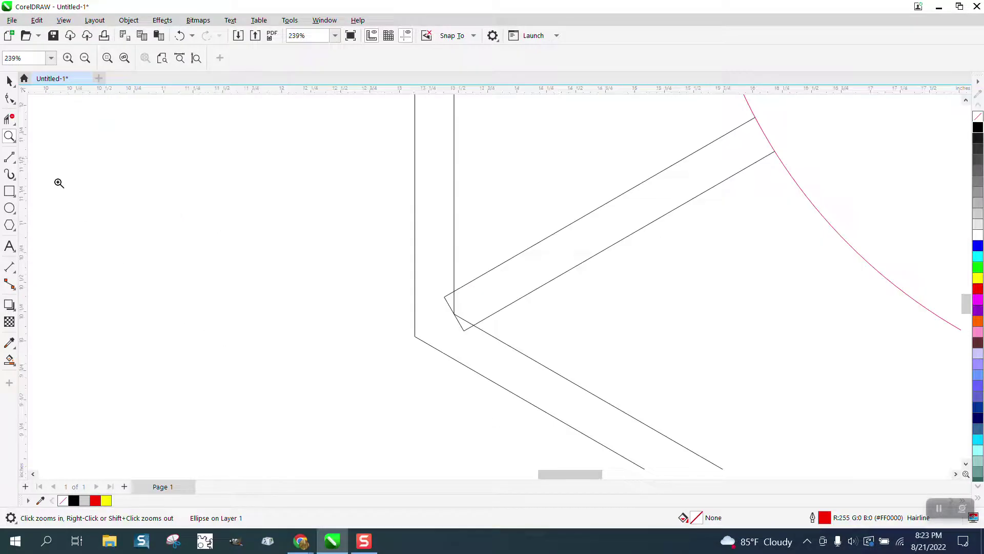
left_click(9, 118)
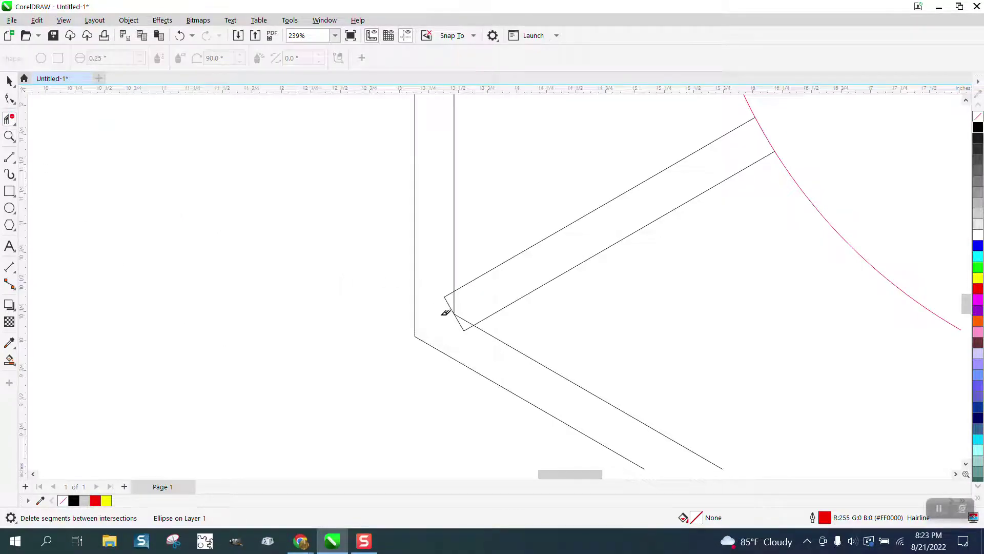
left_click(461, 306)
scroll(249, 269, "down", 2)
scroll(248, 246, "down", 3)
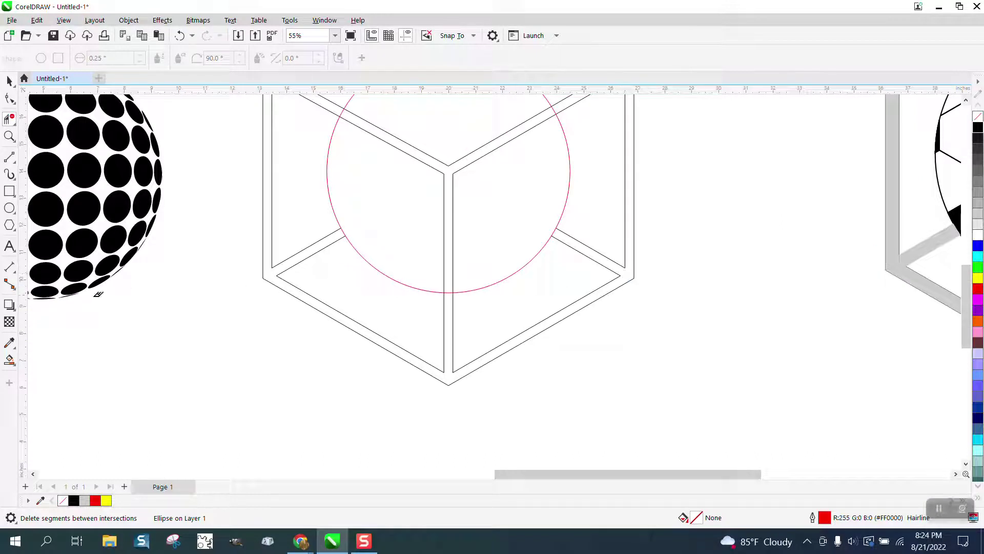
- Try a grey Smart Fill on the cube band, undo it, and move the red circle lower right
left_click(10, 359)
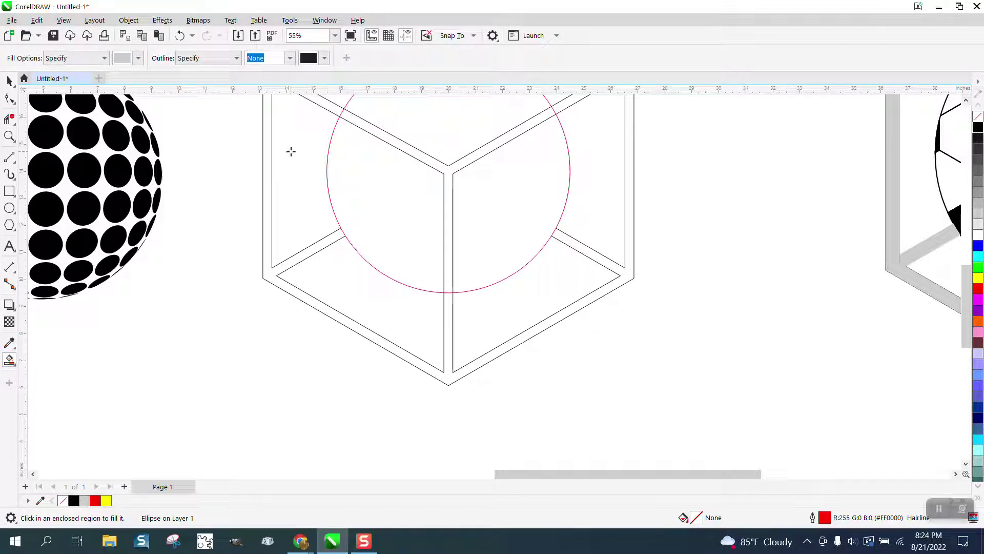
left_click(267, 147)
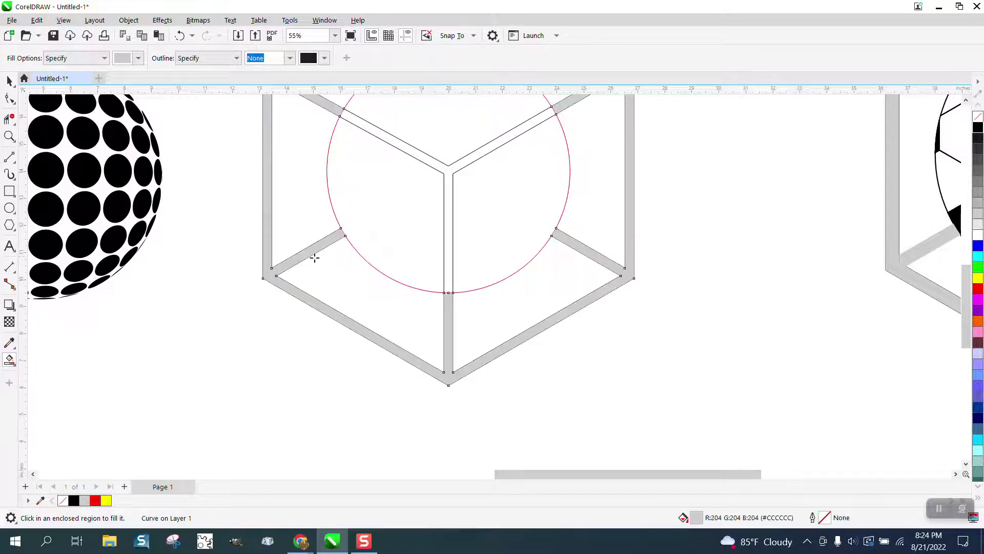
key("space")
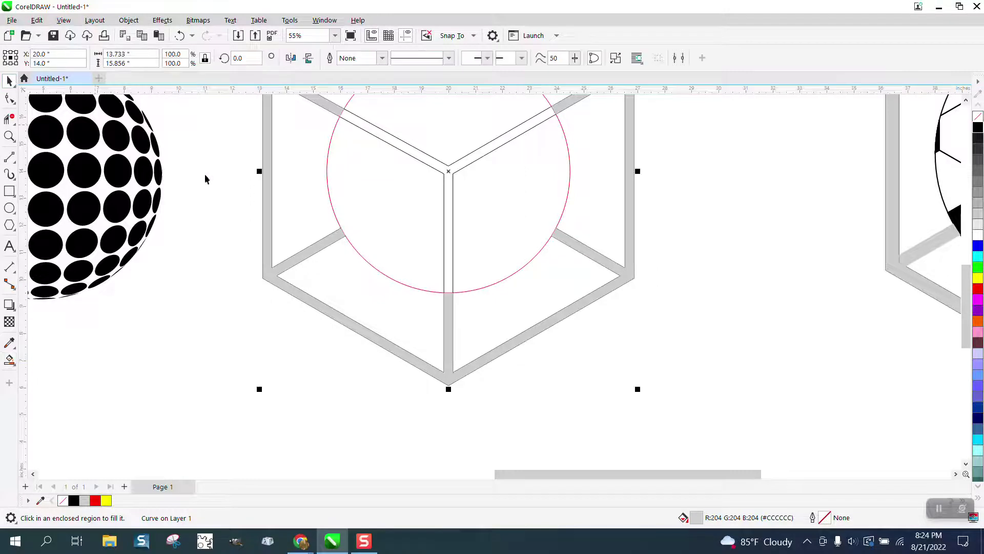
left_click(665, 325)
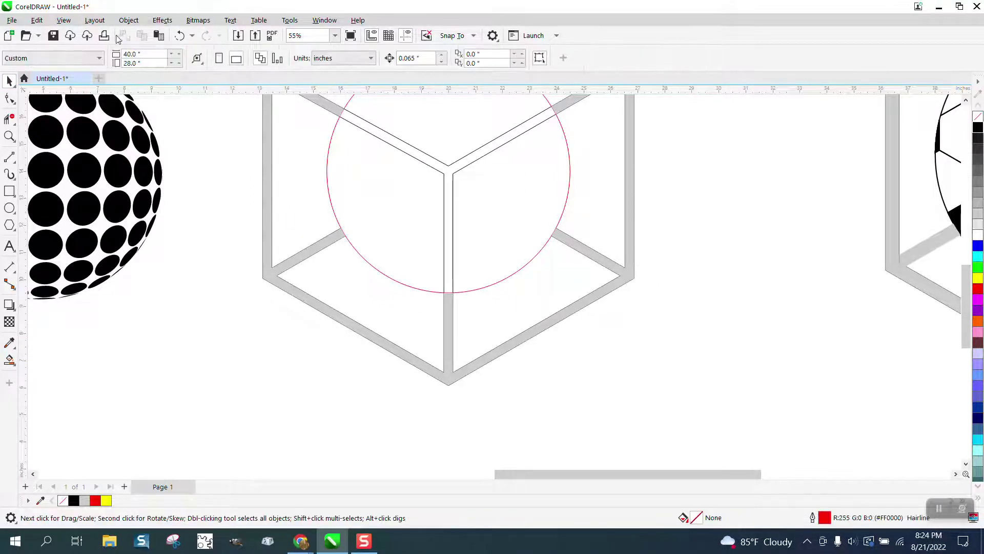
left_click(179, 36)
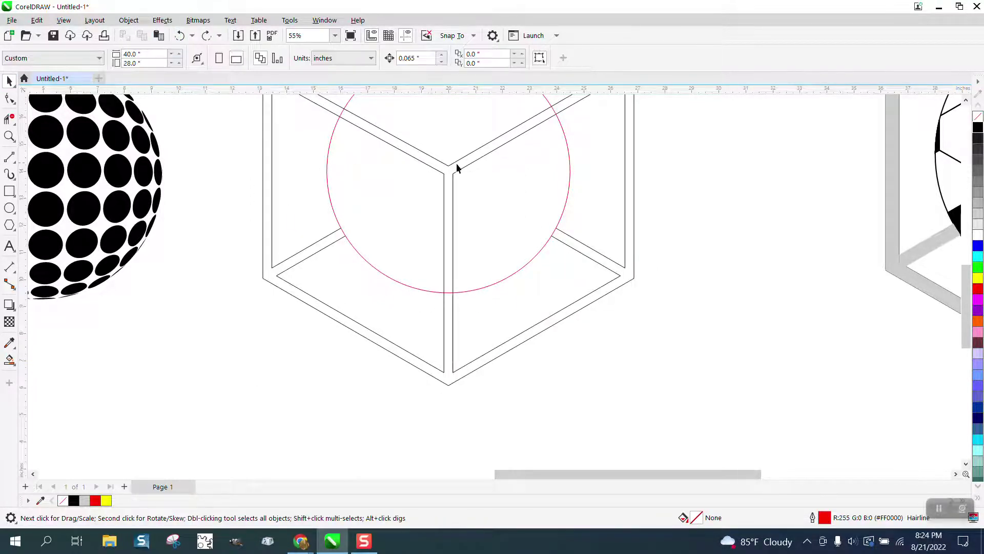
left_click_drag(553, 184, 865, 343)
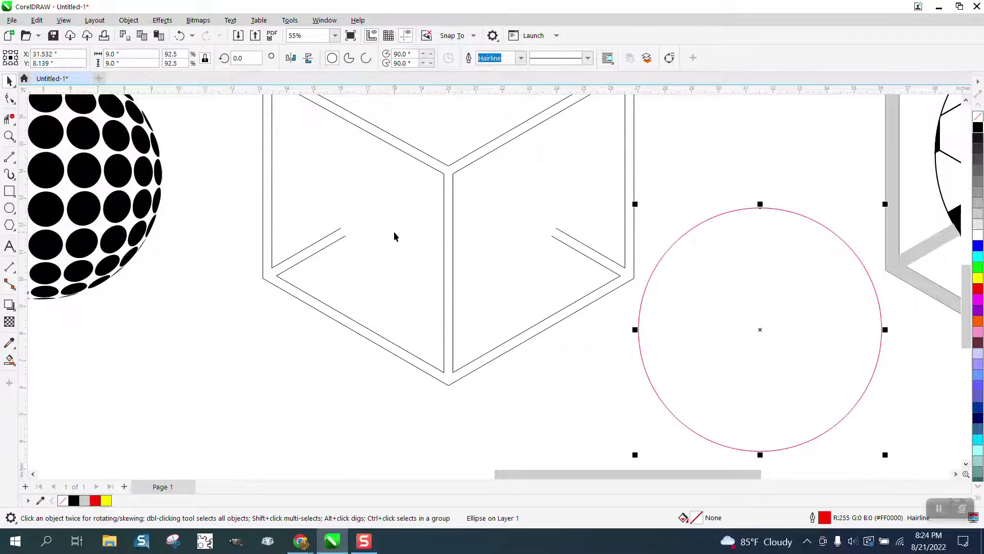
scroll(393, 236, "down", 1)
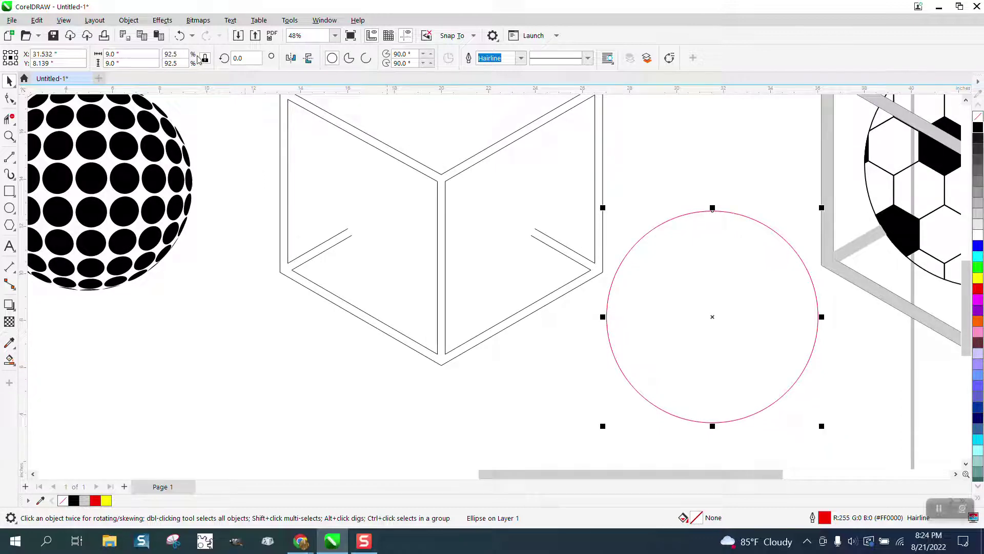
- Undo the circle move, Smart Fill the cube bands and inner strips grey, then move the circle aside
left_click(181, 36)
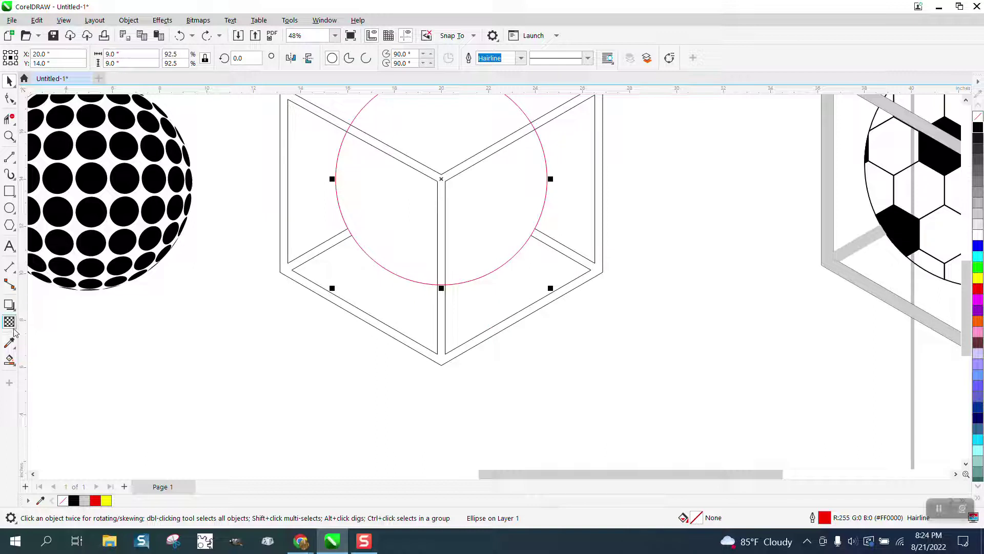
left_click(10, 359)
left_click(294, 260)
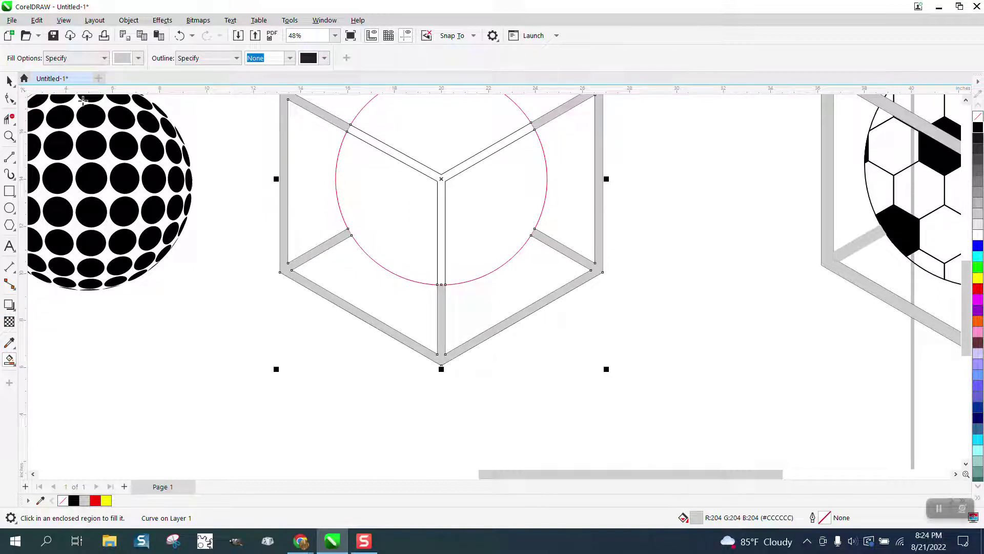
left_click(419, 162)
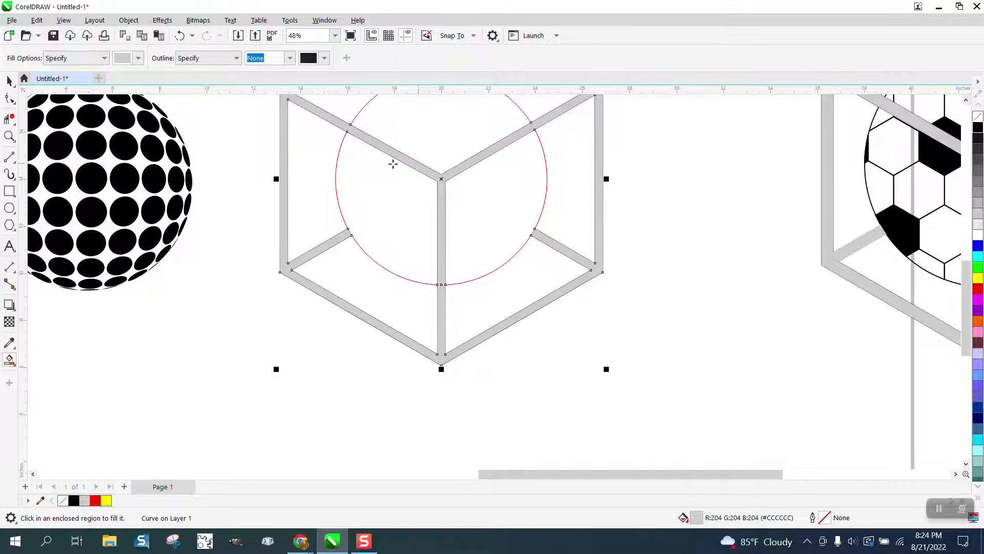
left_click(9, 81)
left_click(547, 177)
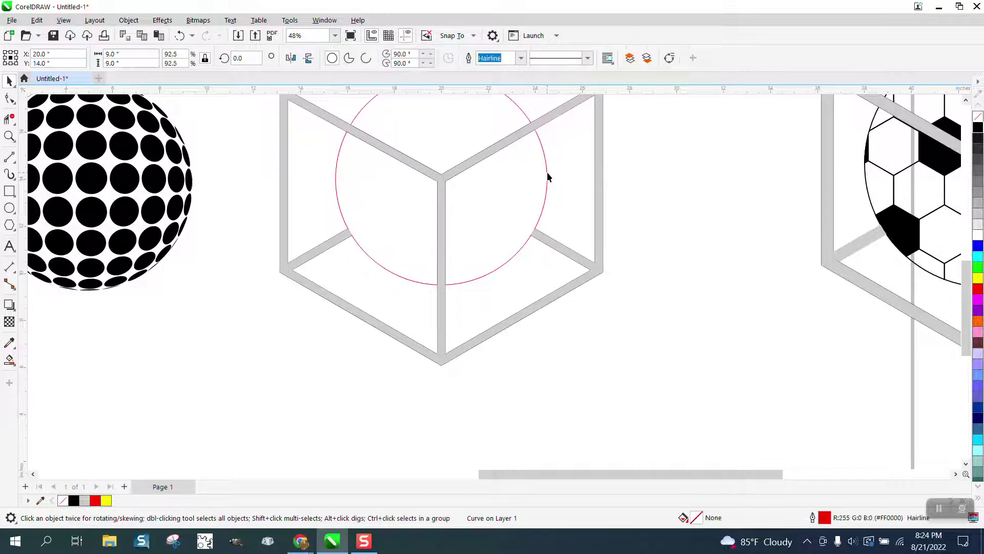
left_click_drag(547, 176, 832, 350)
scroll(719, 299, "down", 2)
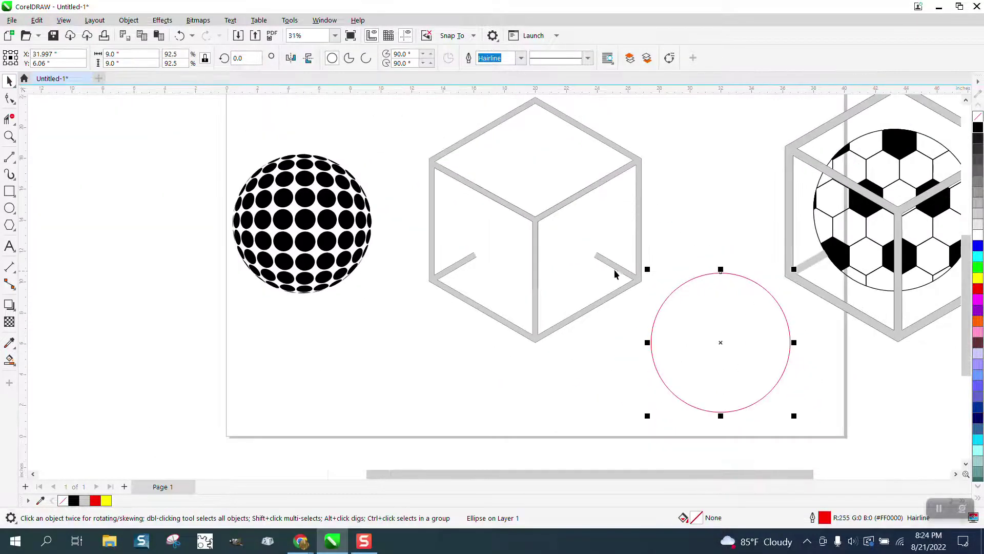
scroll(616, 273, "down", 1)
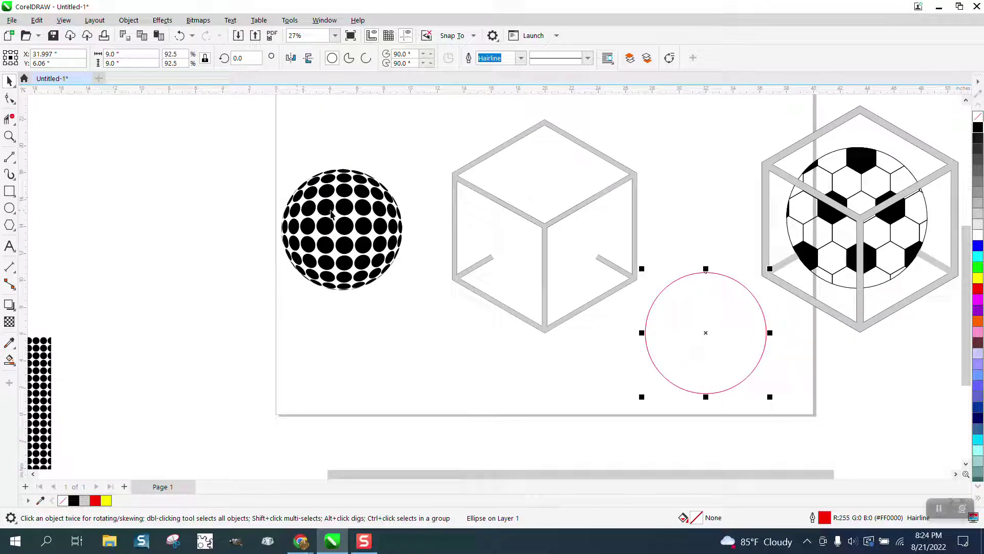
- Centre the dotted sphere in the cube and delete the red circle
left_click(332, 213)
key("ctrl+z")
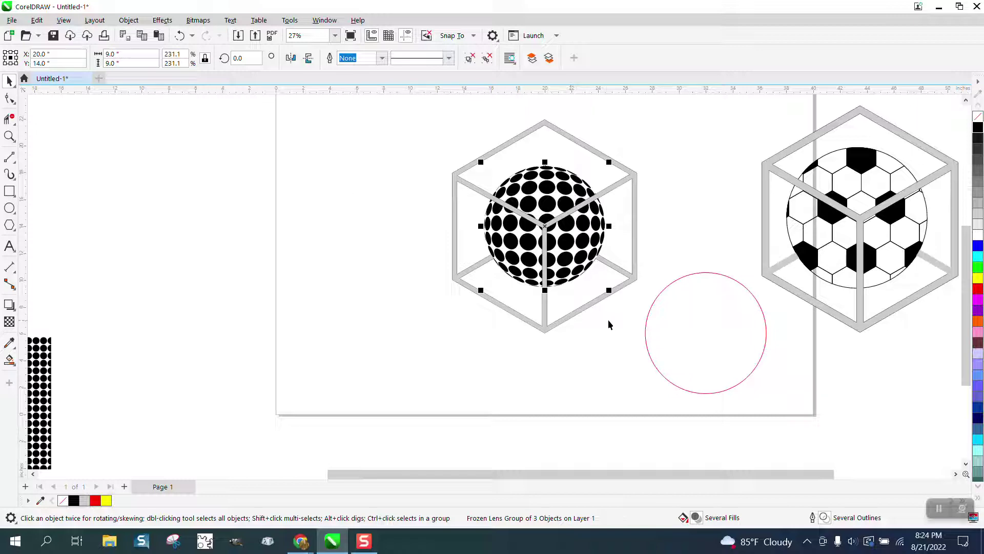
left_click(642, 317)
key("Delete")
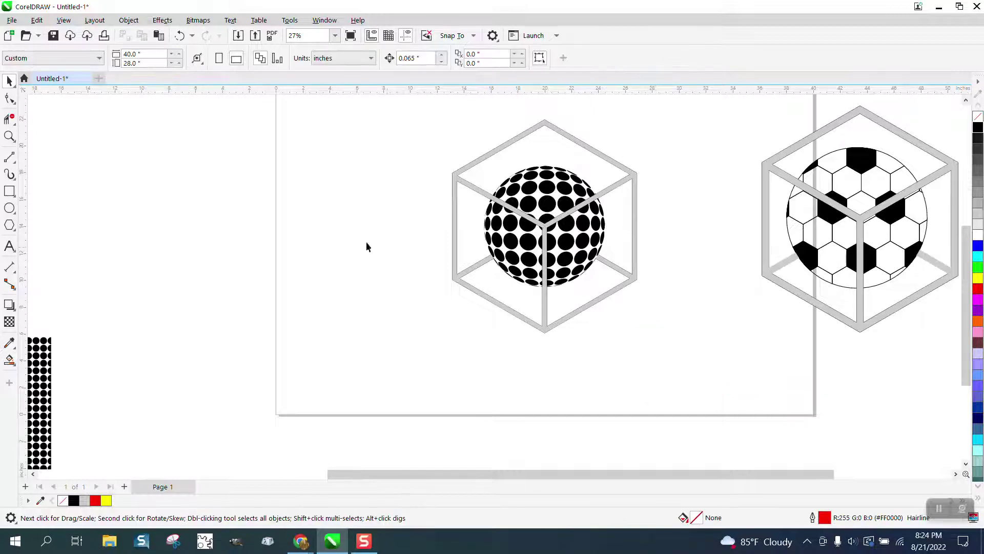
- Zoom in on the cube and where the sphere meets the frame
key("z")
left_click_drag(461, 125, 708, 358)
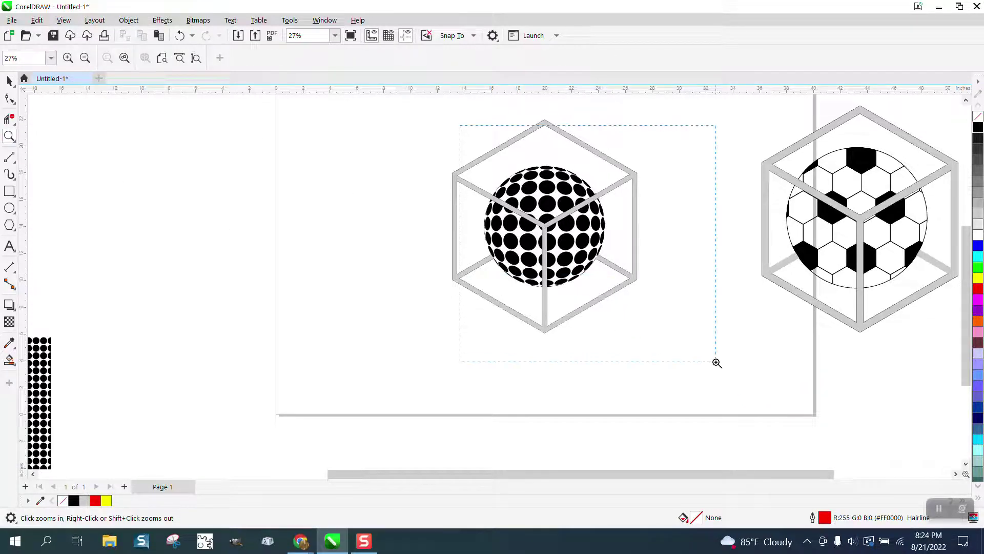
left_click_drag(508, 292, 538, 324)
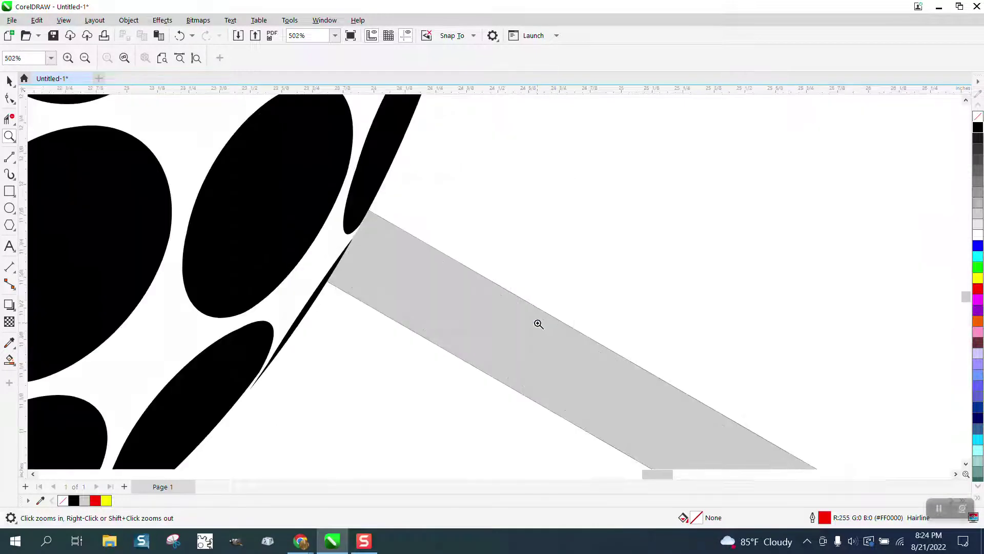
scroll(468, 284, "down", 2)
scroll(466, 281, "down", 1)
scroll(466, 282, "down", 1)
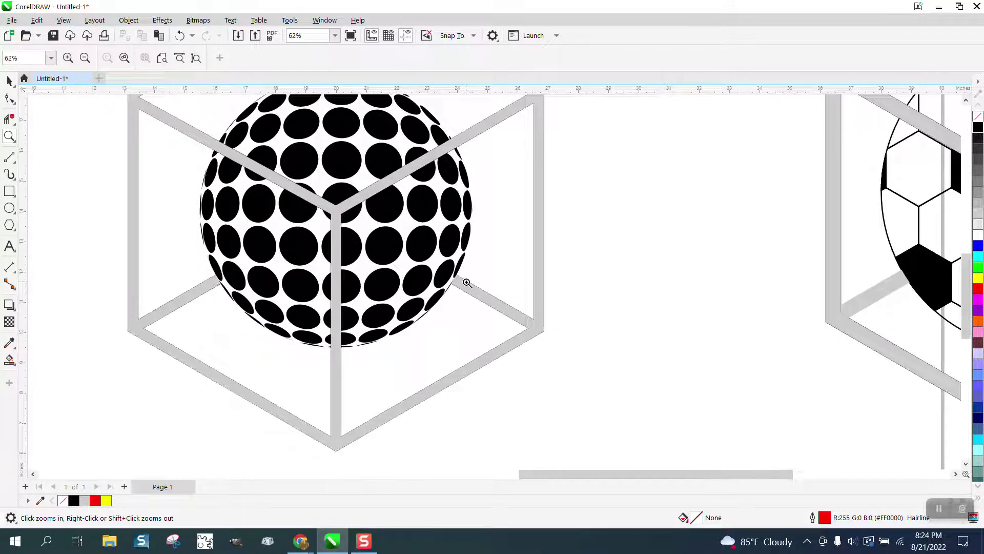
scroll(466, 282, "down", 1)
- Give the grey cube frame a black outline 1.0 pt wide, then deselect it
left_click(9, 80)
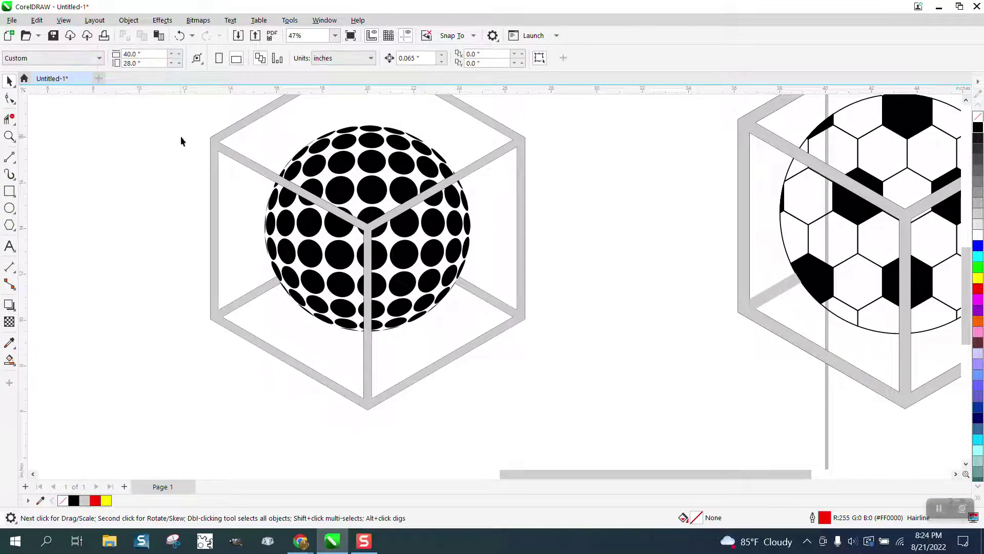
left_click(216, 146)
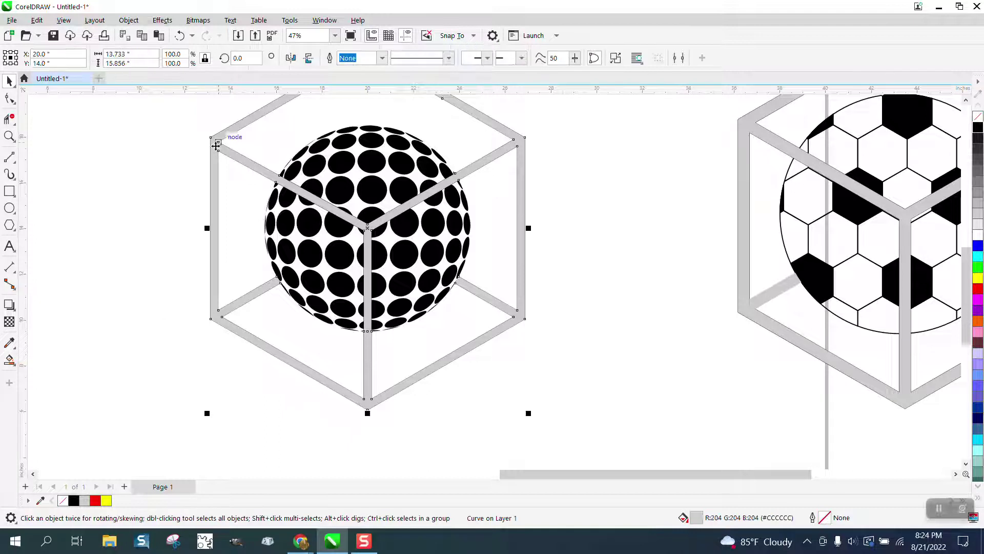
right_click(978, 128)
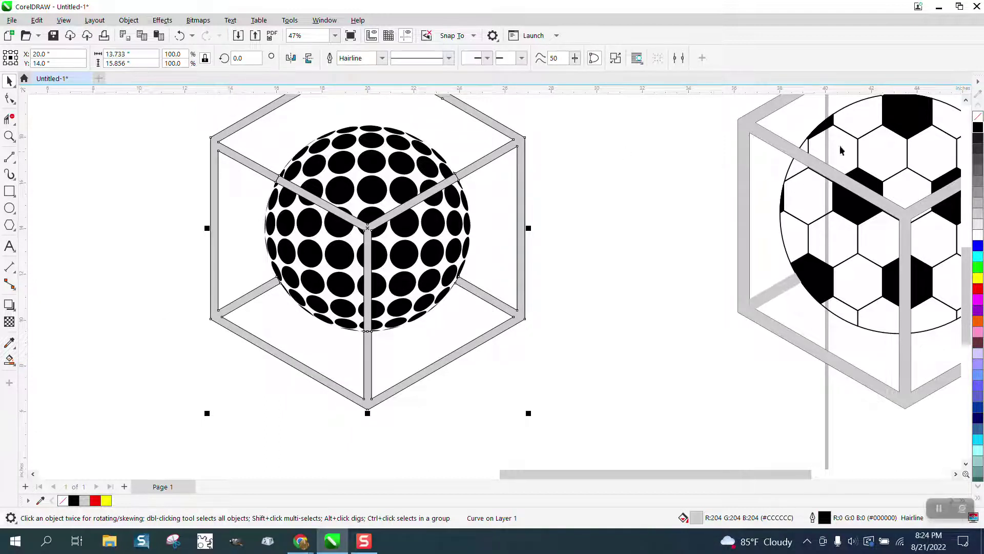
left_click(381, 58)
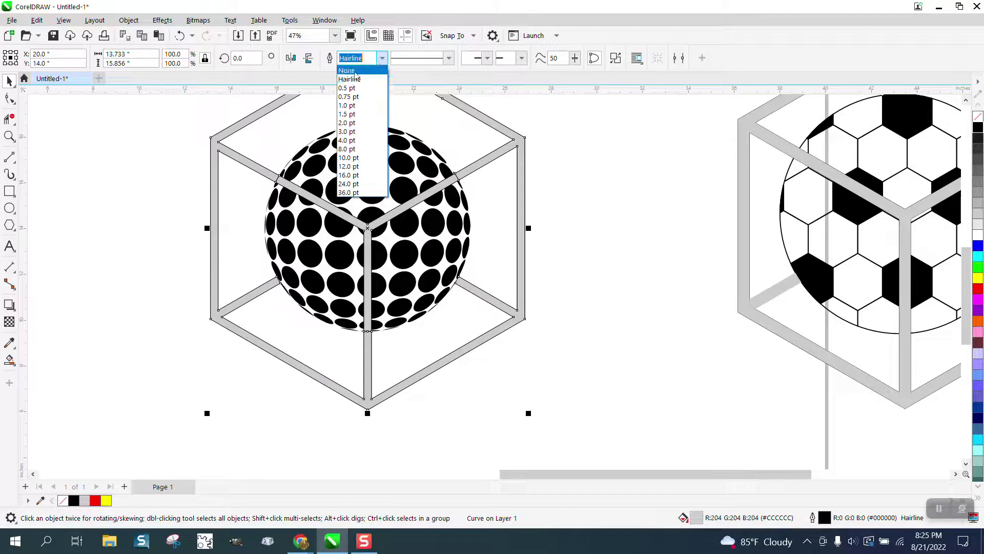
left_click(353, 87)
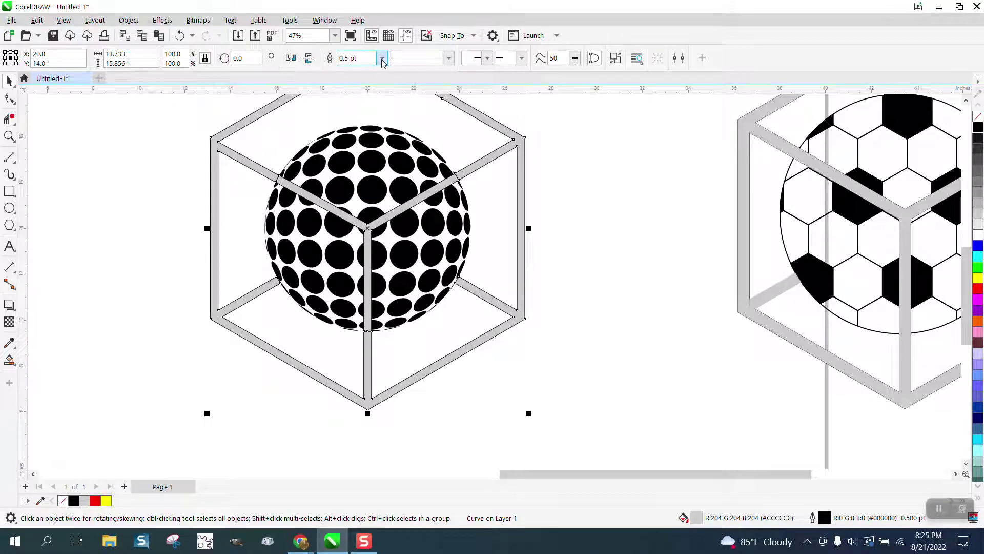
left_click(382, 58)
left_click(352, 99)
left_click(476, 374)
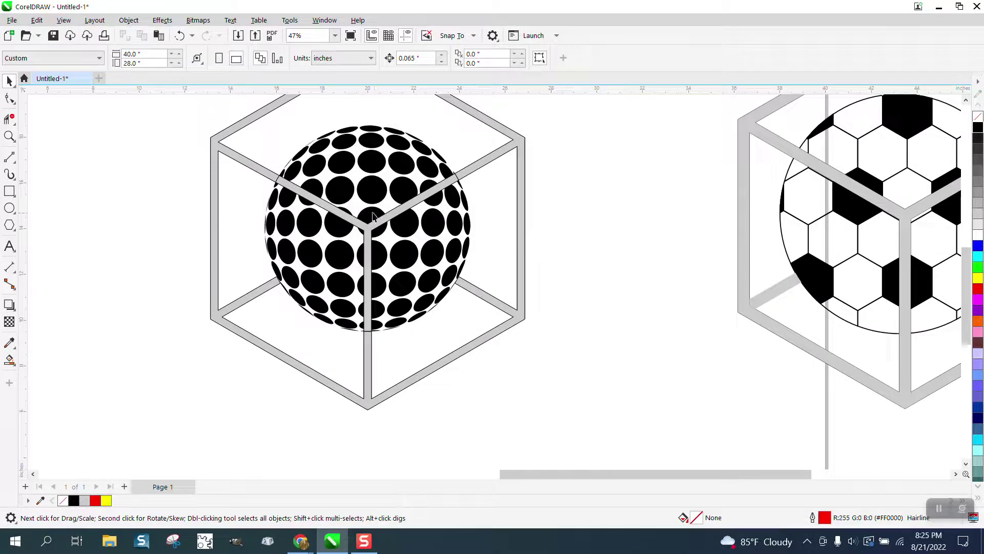
scroll(362, 186, "down", 1)
scroll(487, 218, "down", 1)
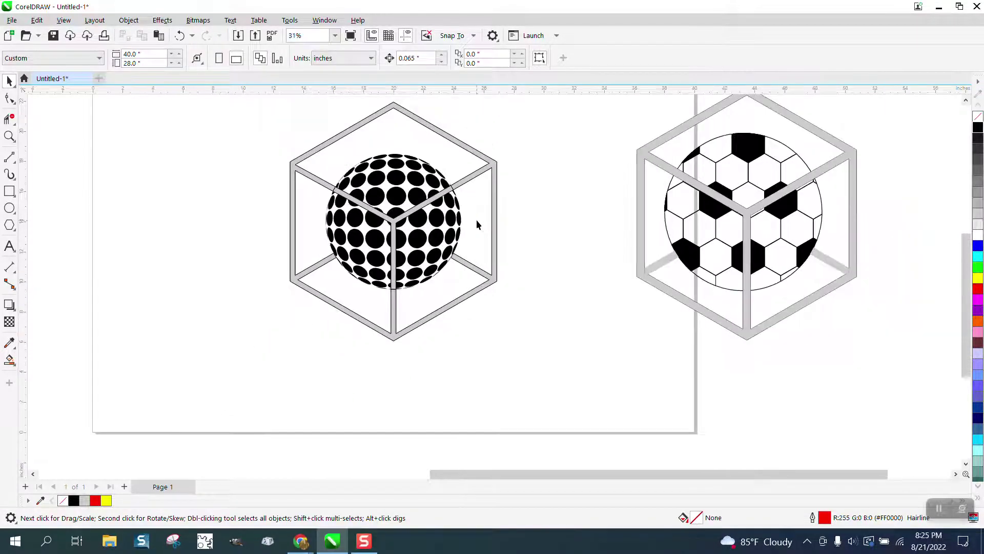
scroll(477, 222, "down", 1)
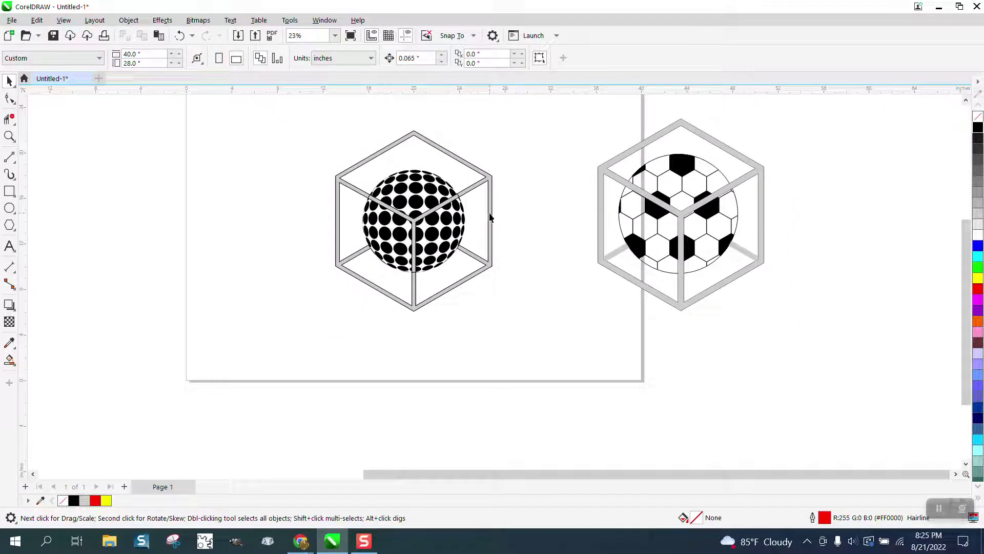